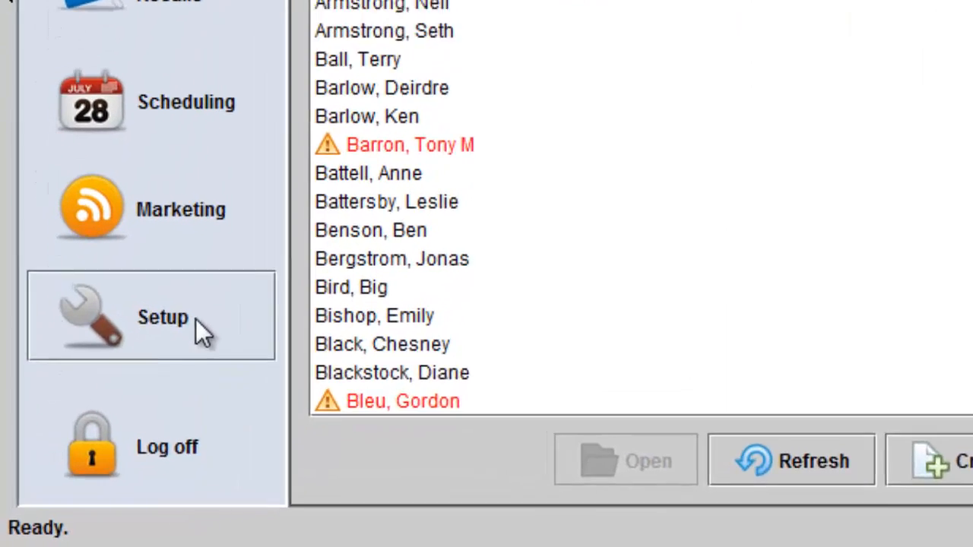
Go to Setup and show the Roles list under User administration.
{"action": "left_click", "coordinate": [148, 374]}
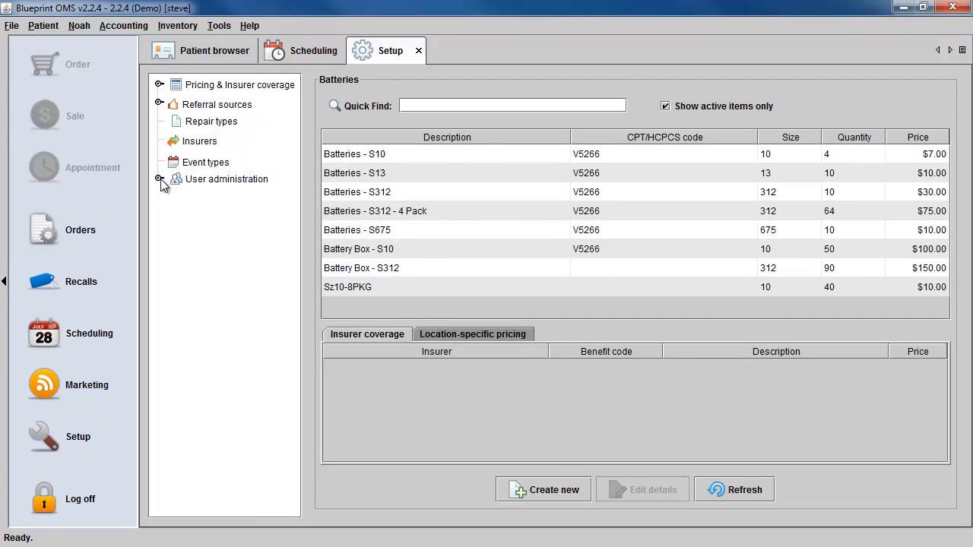
{"action": "left_click", "coordinate": [159, 178]}
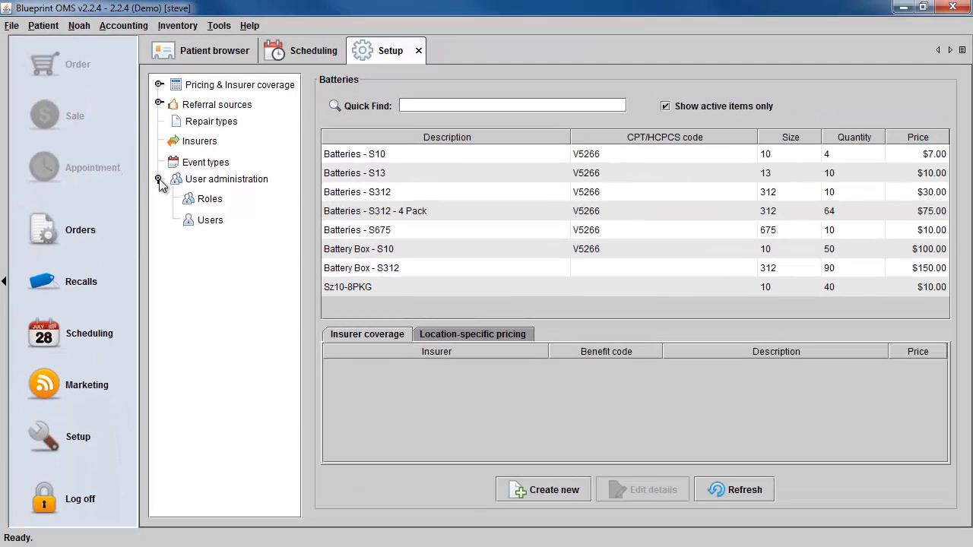
{"action": "left_click", "coordinate": [201, 200]}
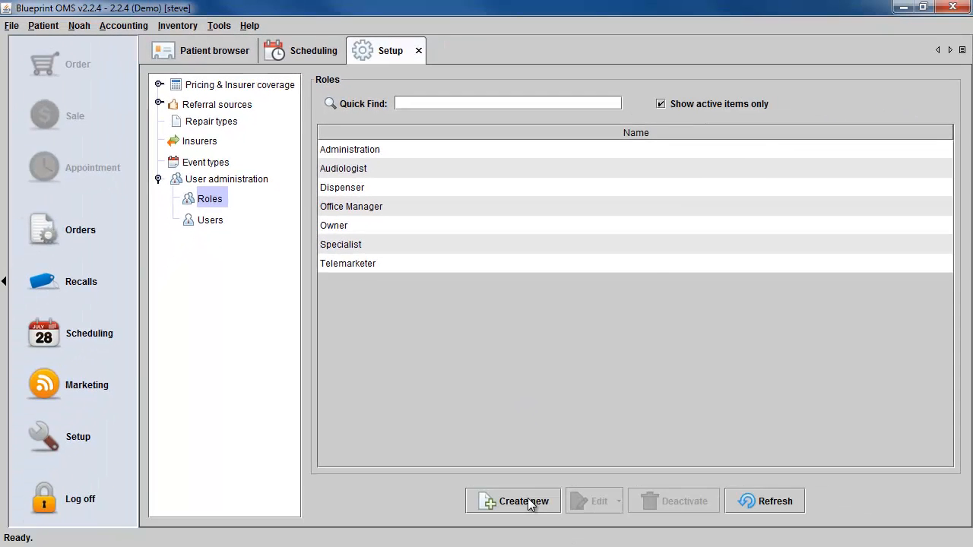
Create a new role named Accountant.
{"action": "left_click", "coordinate": [528, 502]}
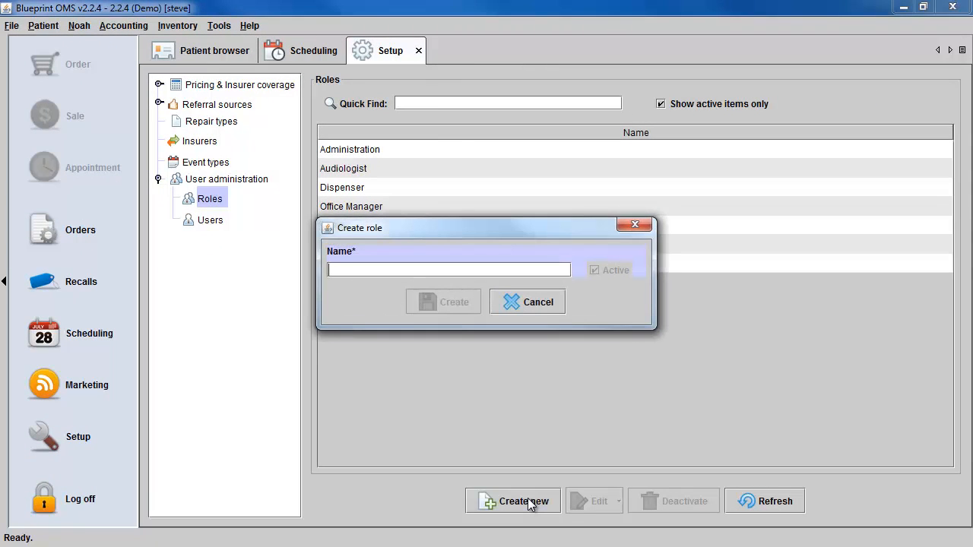
{"action": "type", "text": "A"}
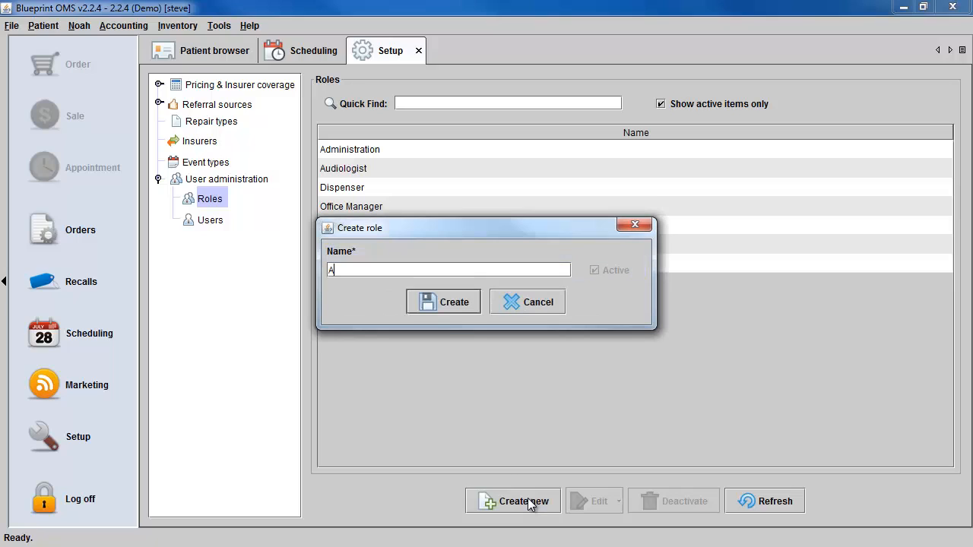
{"action": "type", "text": "ccountant"}
{"action": "left_click", "coordinate": [441, 301]}
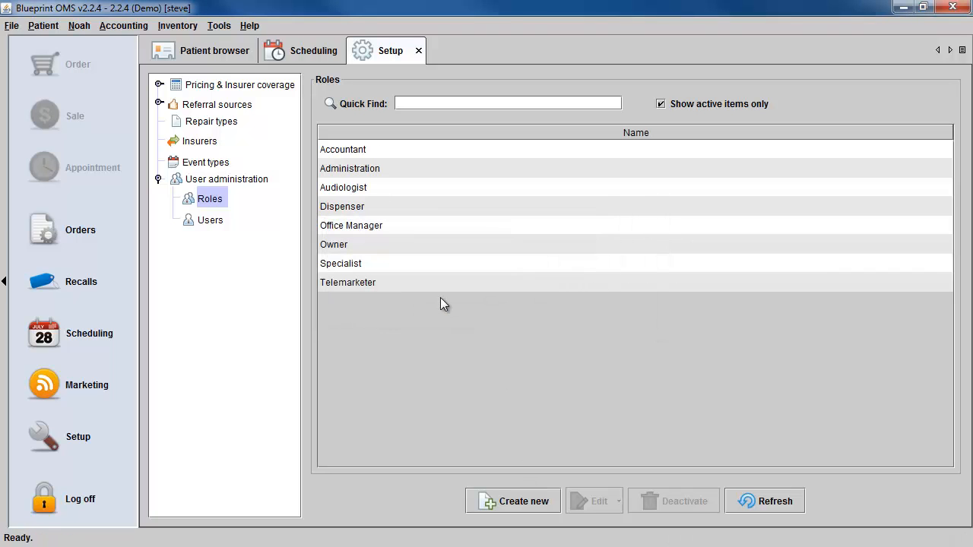
Review the Accountant role's details, toggling Active off and back on, then cancel without saving.
{"action": "left_click", "coordinate": [471, 149]}
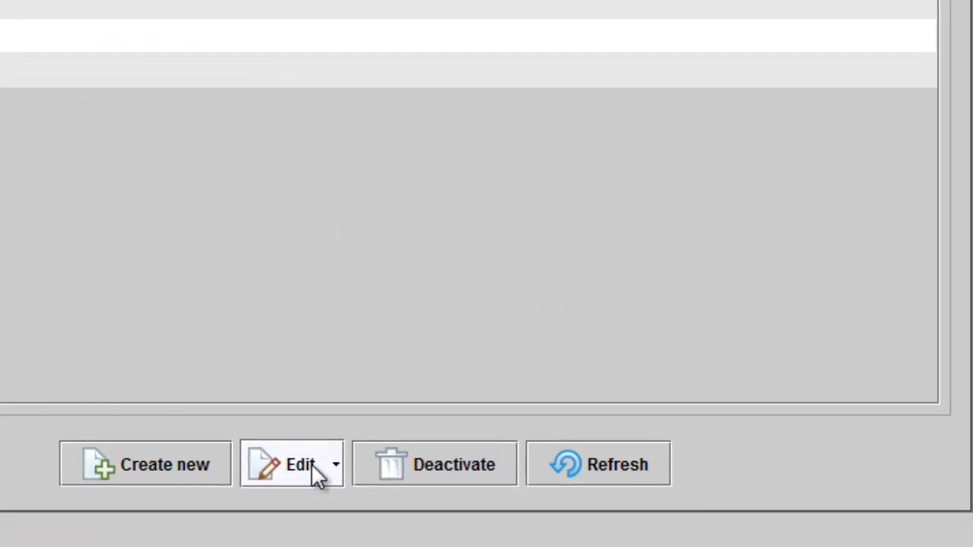
{"action": "left_click", "coordinate": [318, 477]}
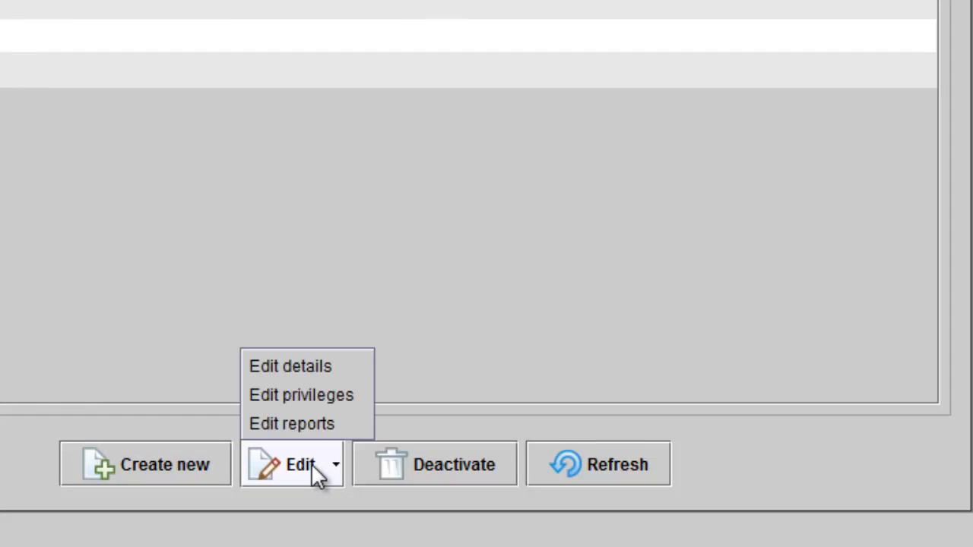
{"action": "left_click", "coordinate": [318, 366]}
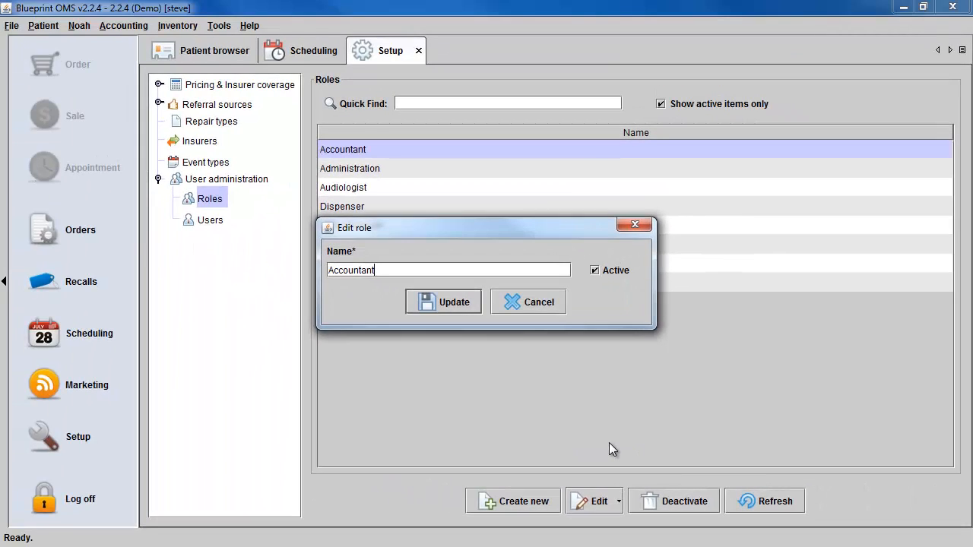
{"action": "left_click", "coordinate": [596, 271]}
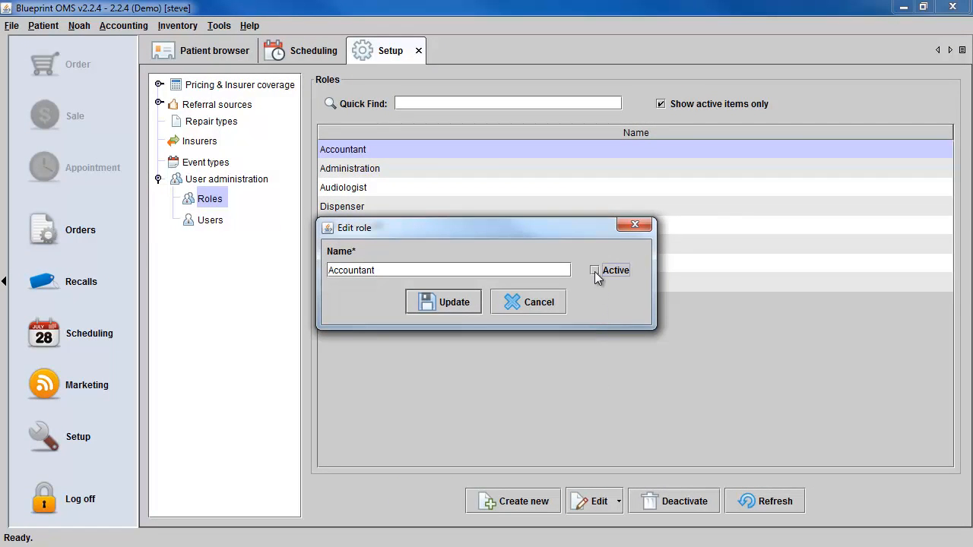
{"action": "left_click", "coordinate": [596, 271]}
{"action": "left_click", "coordinate": [512, 306]}
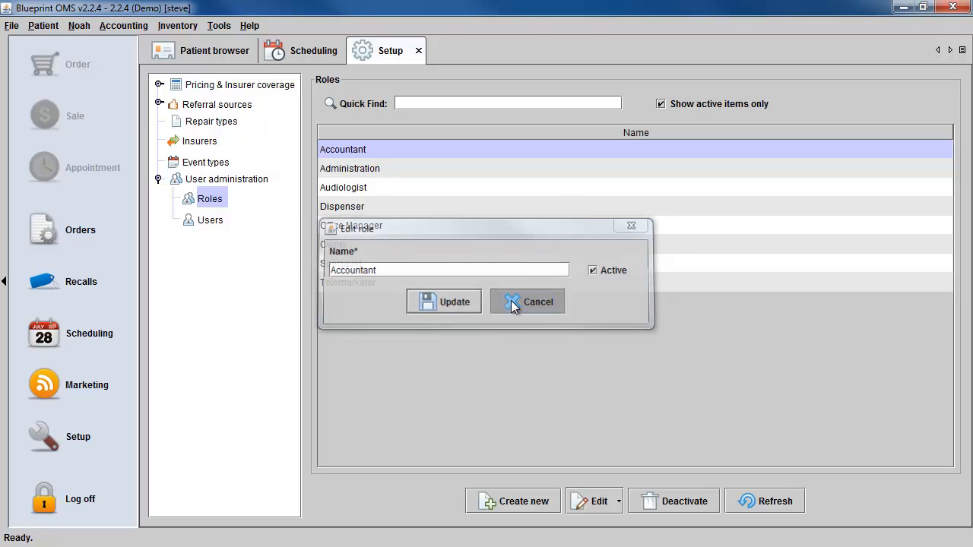
{"action": "left_click", "coordinate": [591, 507]}
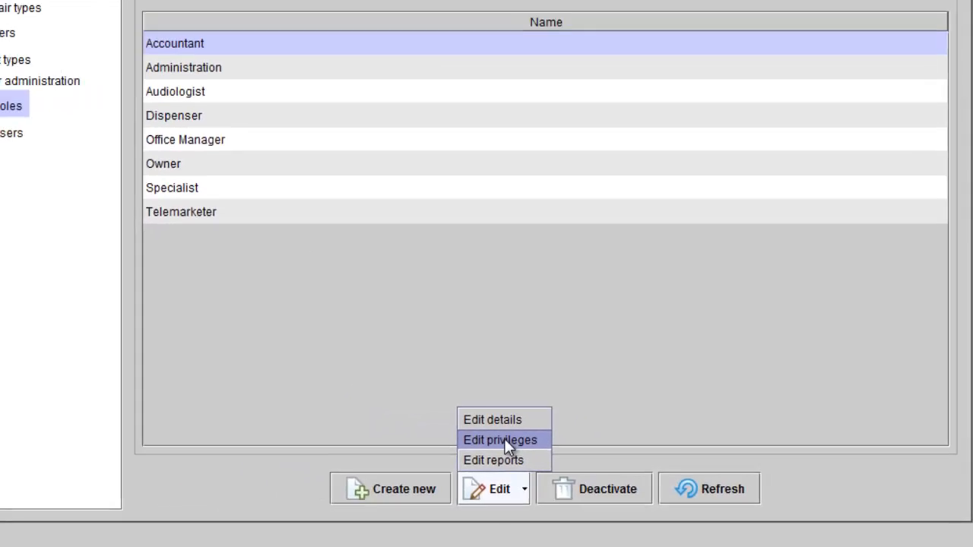
Grant Accountant Maintain event types, insurers and marketing groups, copy privileges from an existing user, and save.
{"action": "left_click", "coordinate": [308, 394]}
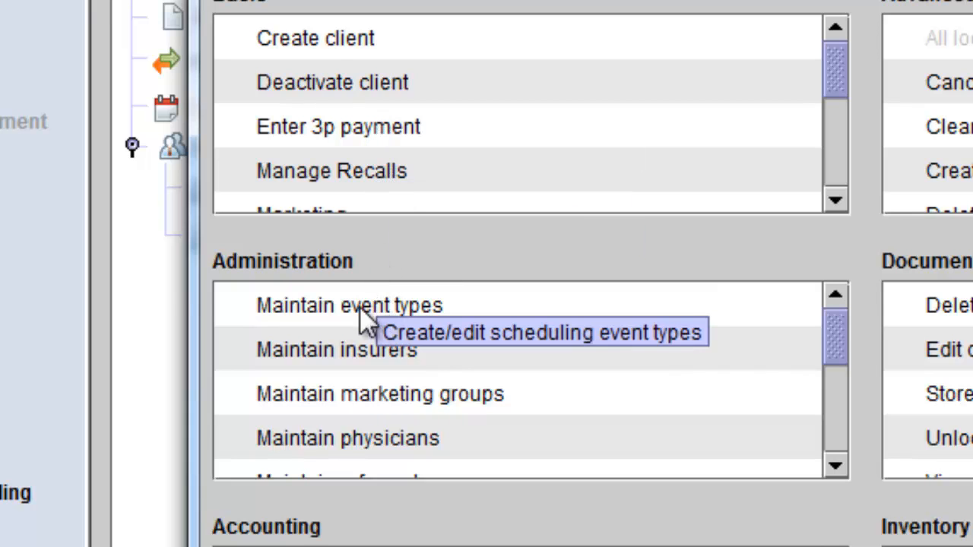
{"action": "left_click", "coordinate": [238, 305]}
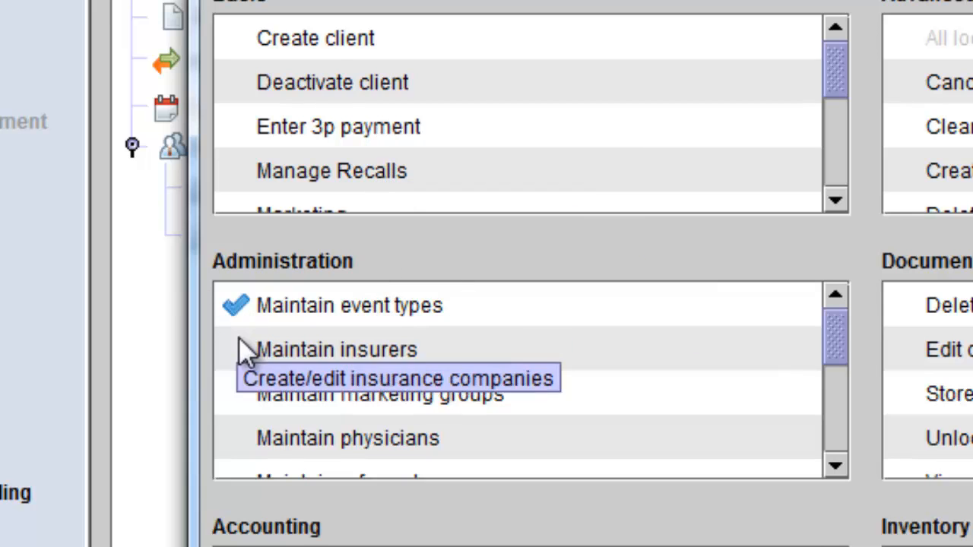
{"action": "left_click", "coordinate": [239, 349]}
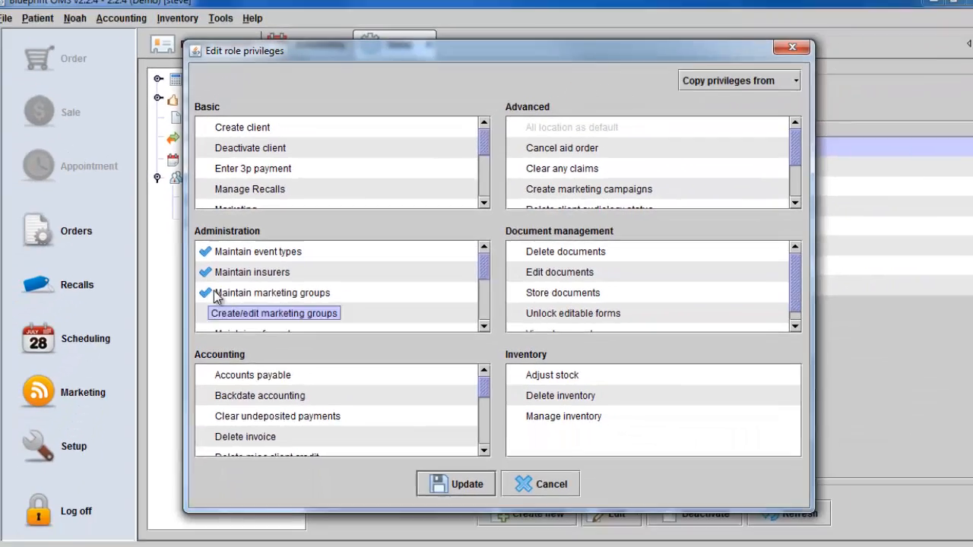
{"action": "left_click", "coordinate": [228, 348]}
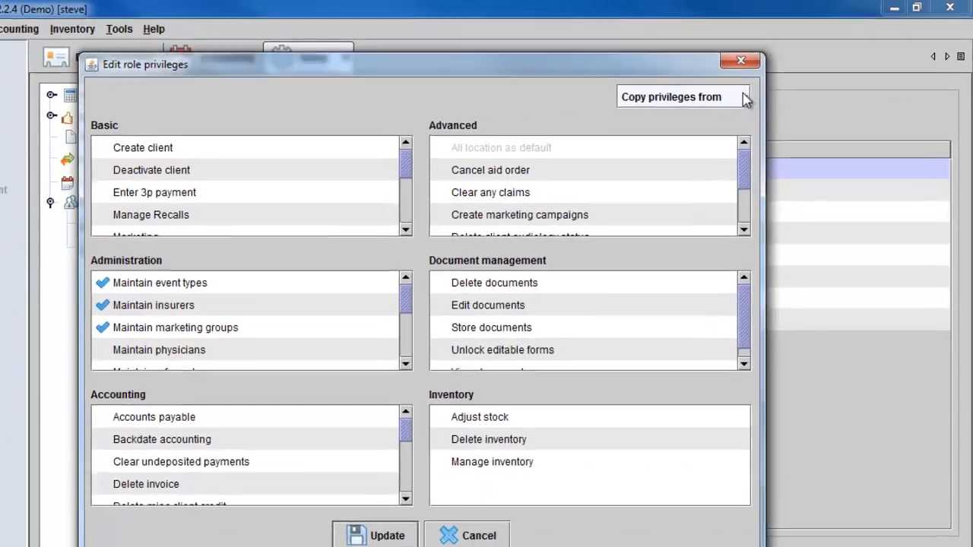
{"action": "left_click", "coordinate": [770, 86]}
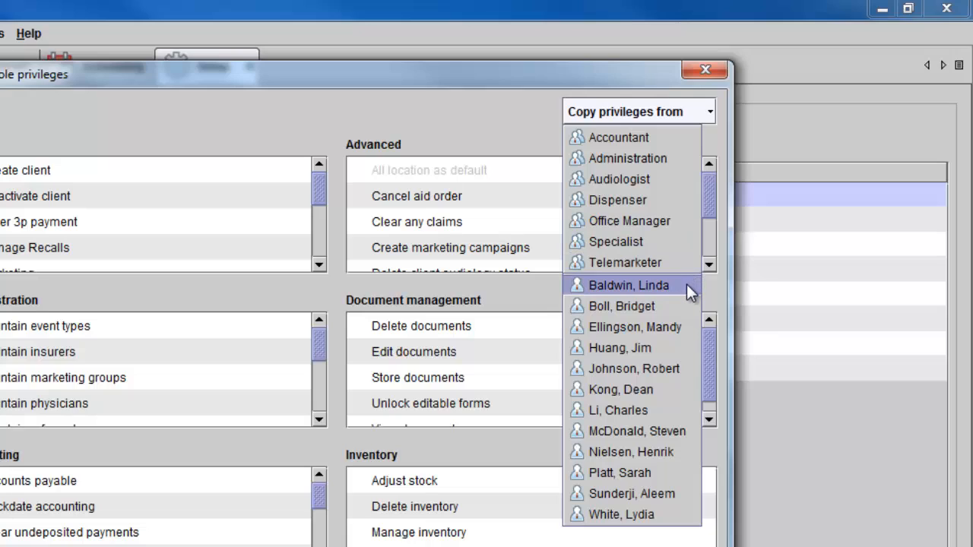
{"action": "left_click", "coordinate": [686, 285]}
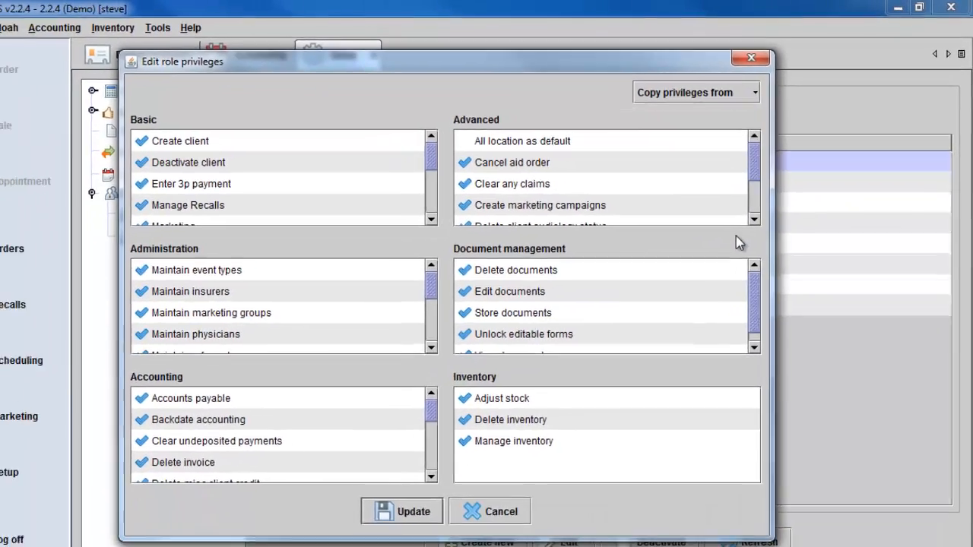
{"action": "scroll", "coordinate": [472, 262], "scroll_direction": "down", "scroll_amount": 2}
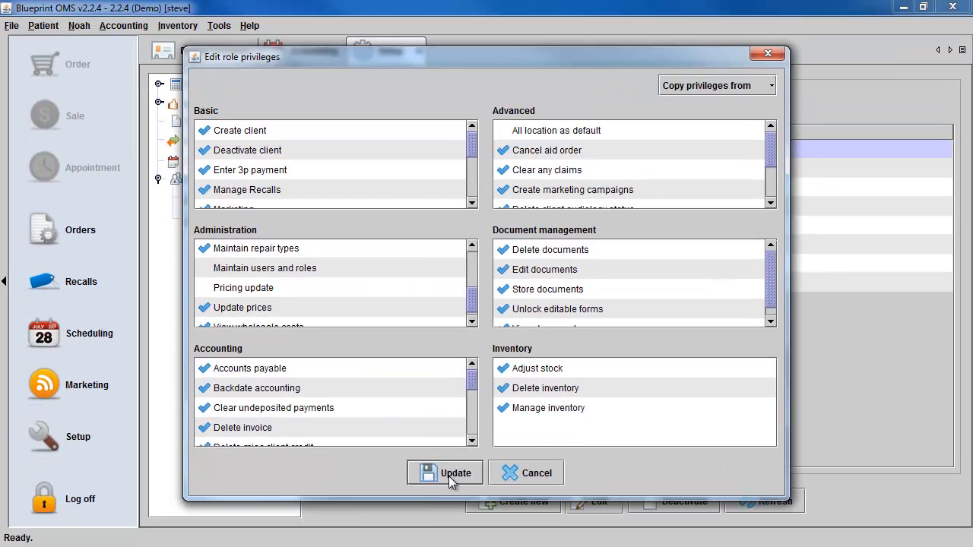
{"action": "left_click", "coordinate": [448, 474]}
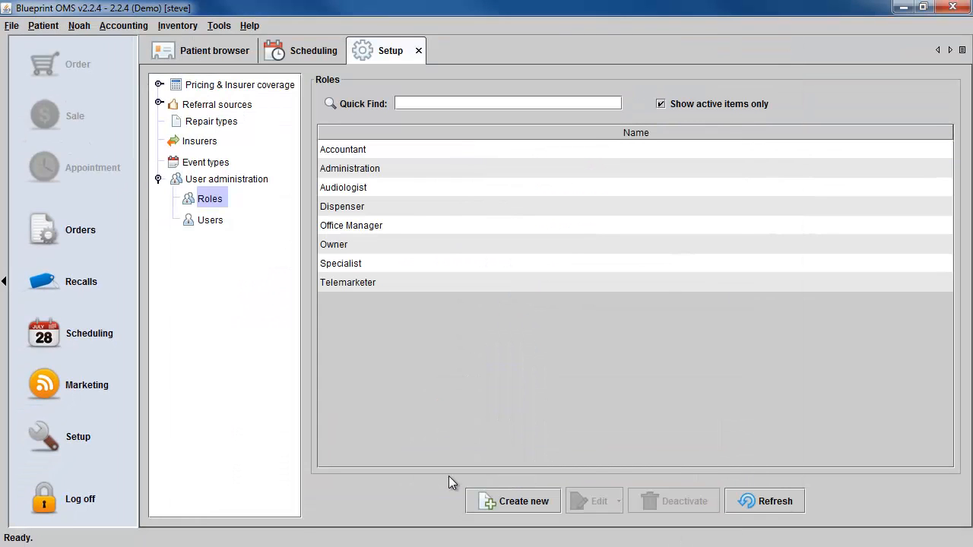
Give the Accountant role Price List and Sales Opportunity Pipeline reports, copy report access from Specialist, and save.
{"action": "left_click", "coordinate": [392, 151]}
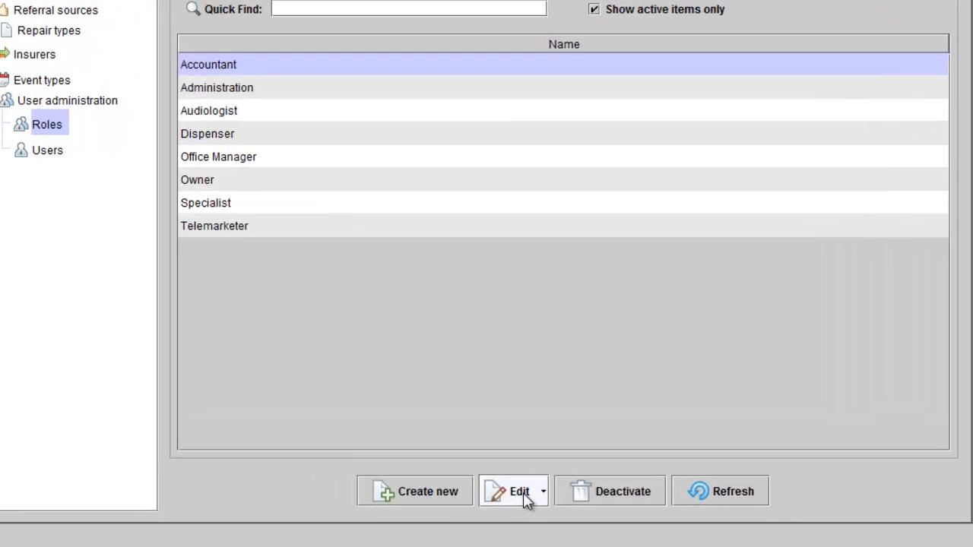
{"action": "left_click", "coordinate": [604, 505]}
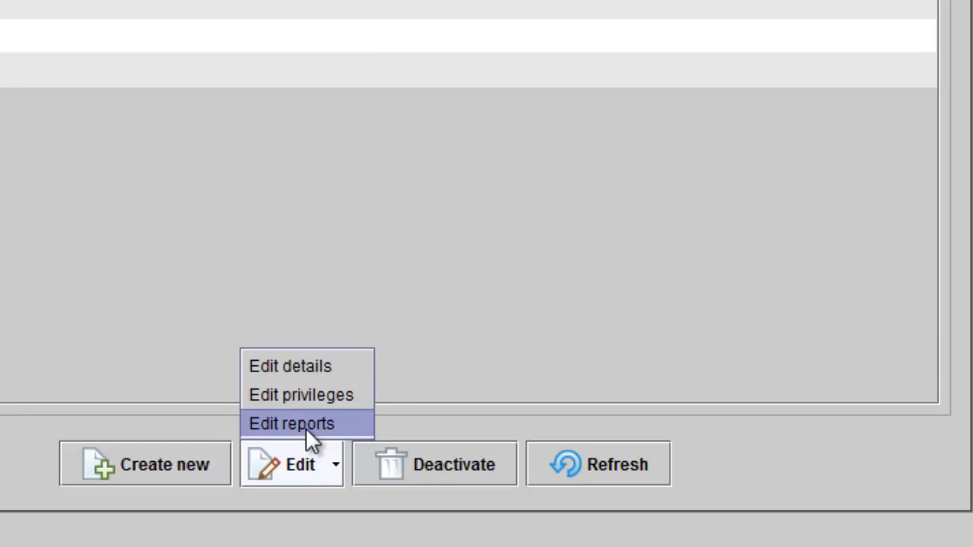
{"action": "left_click", "coordinate": [310, 426]}
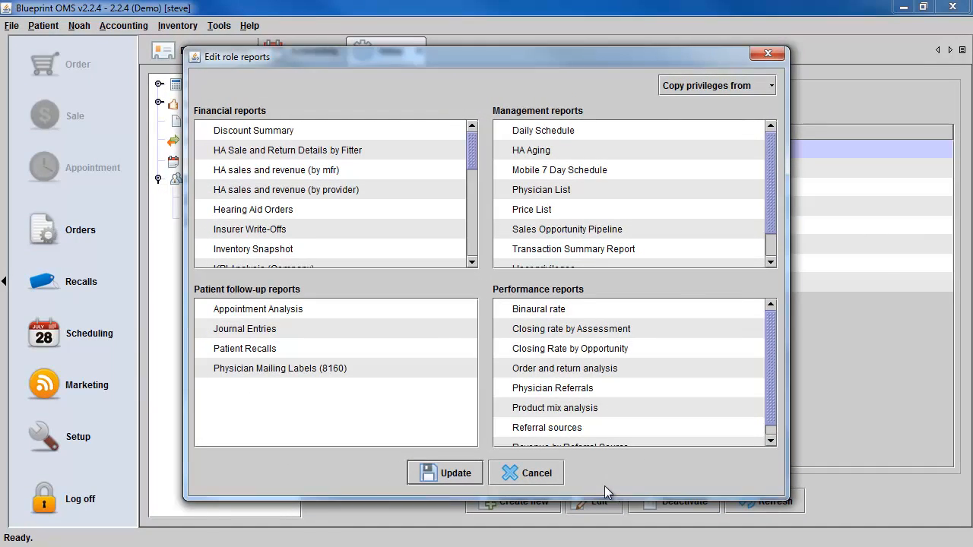
{"action": "left_click", "coordinate": [503, 208]}
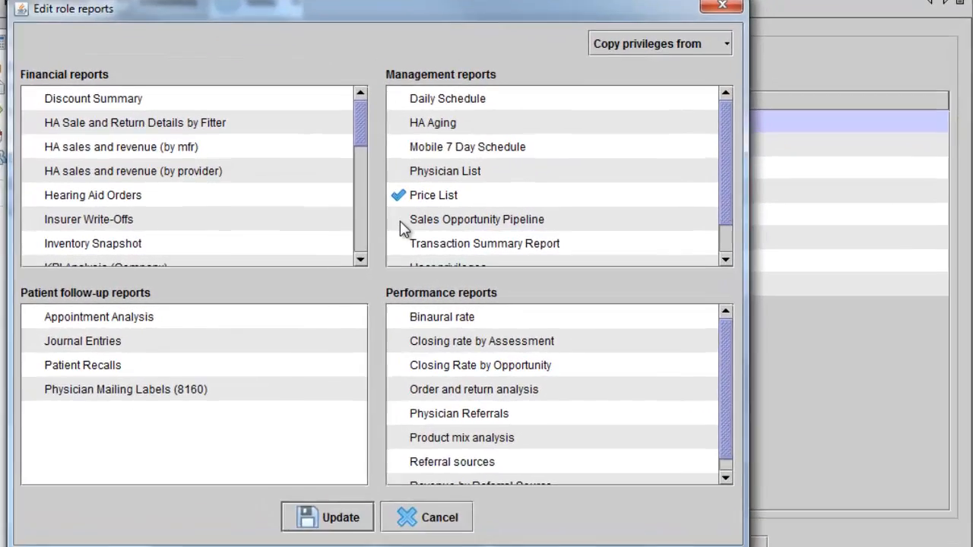
{"action": "left_click", "coordinate": [399, 220]}
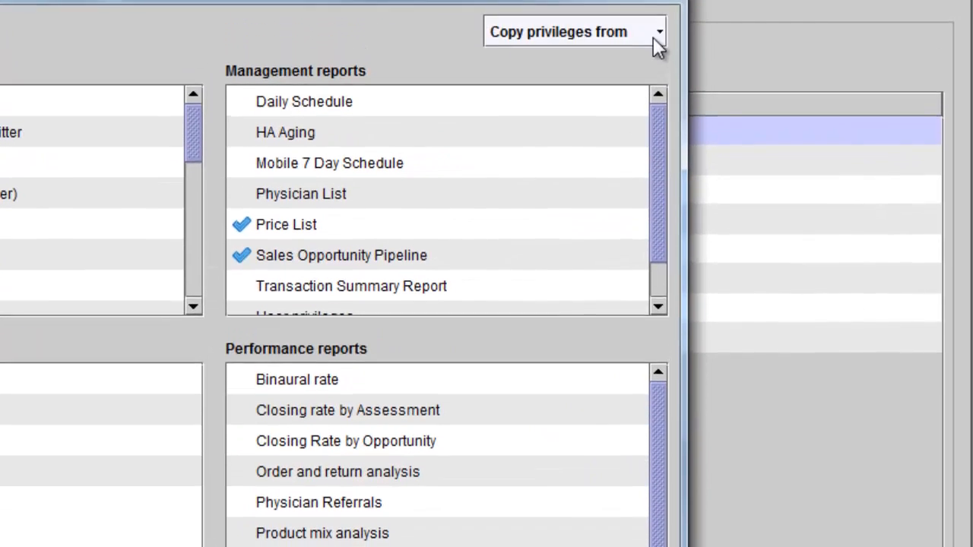
{"action": "left_click", "coordinate": [659, 1]}
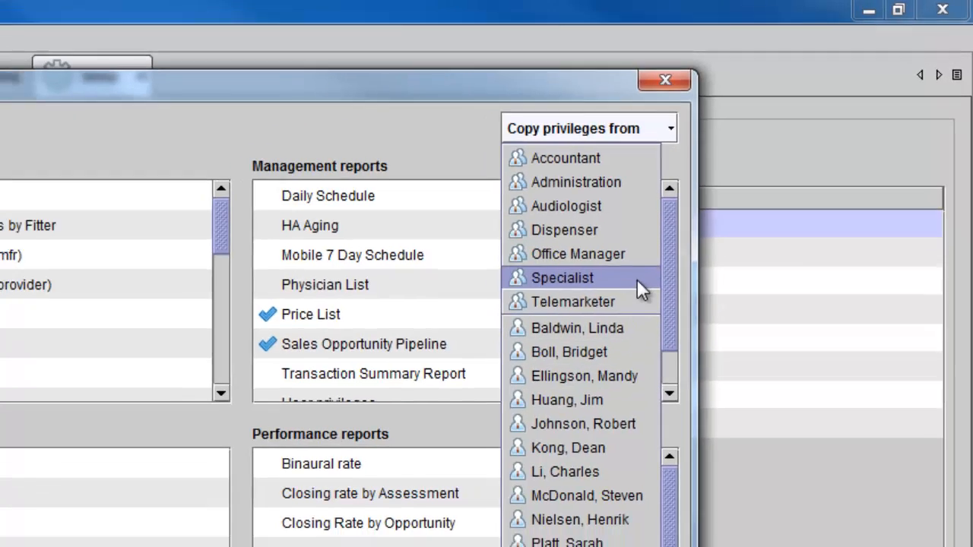
{"action": "left_click", "coordinate": [637, 279]}
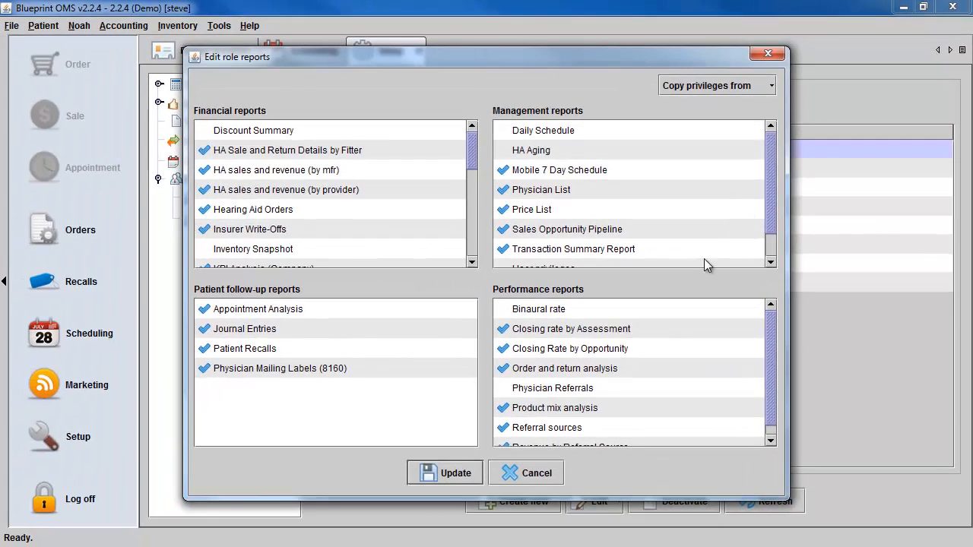
{"action": "left_click", "coordinate": [456, 474]}
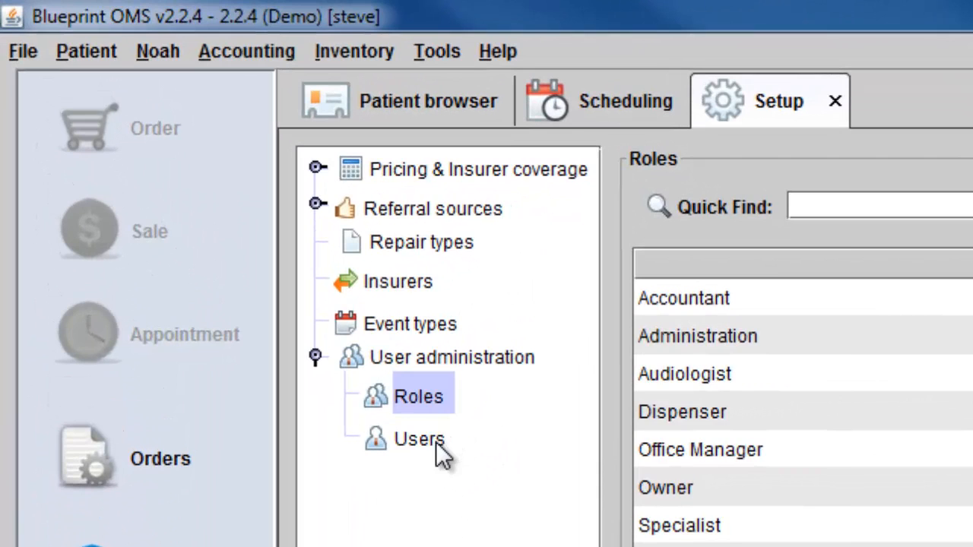
Start a new user from the Users list and enter the account password and the user's name.
{"action": "left_click", "coordinate": [437, 444]}
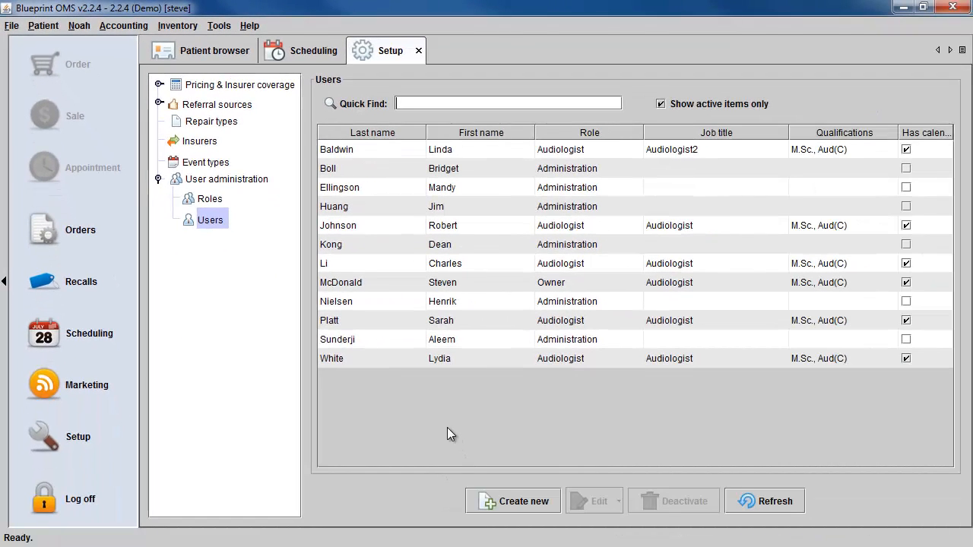
{"action": "left_click", "coordinate": [522, 503]}
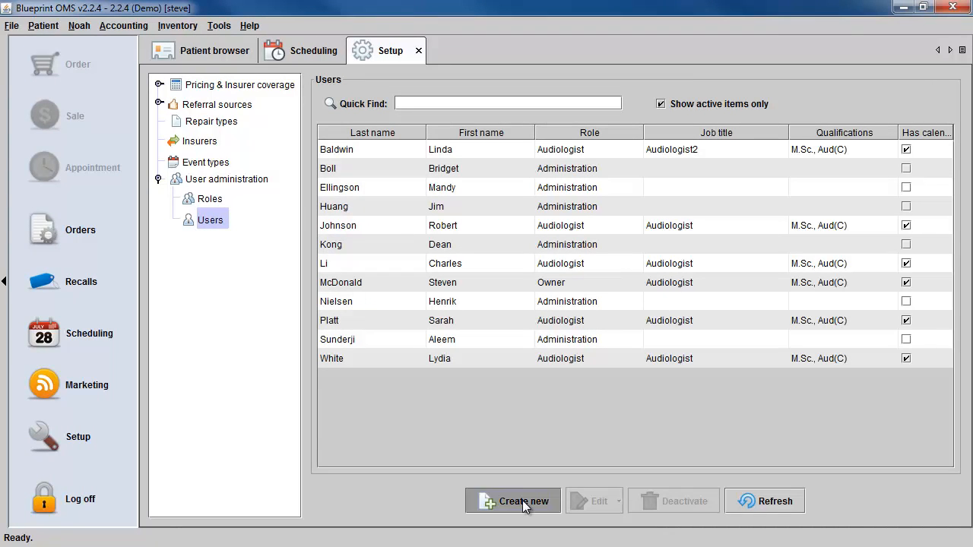
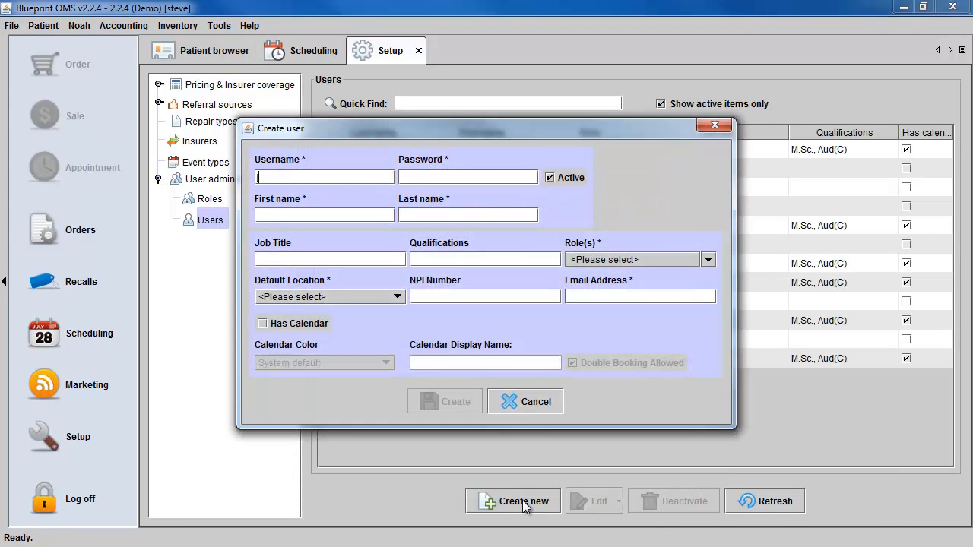
{"action": "key", "text": "Tab"}
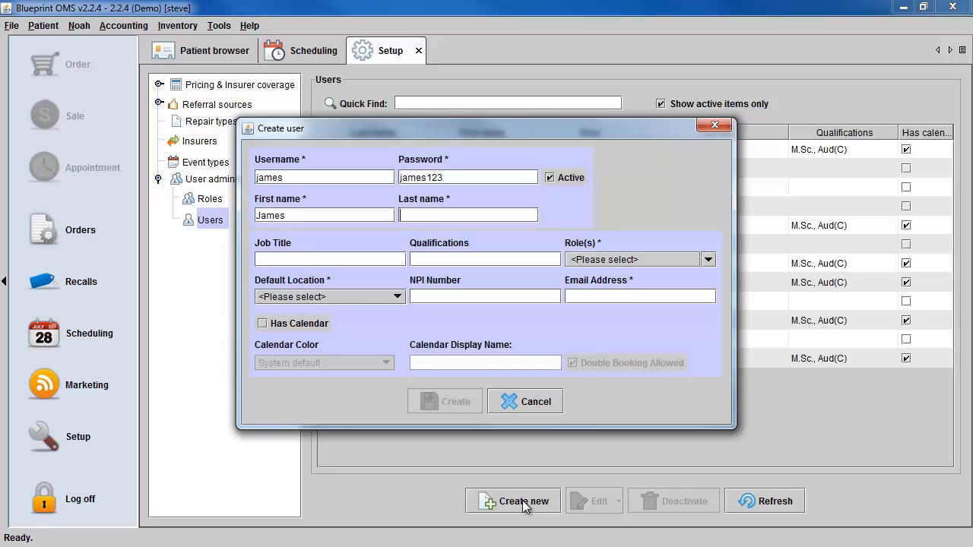
{"action": "key", "text": "Tab"}
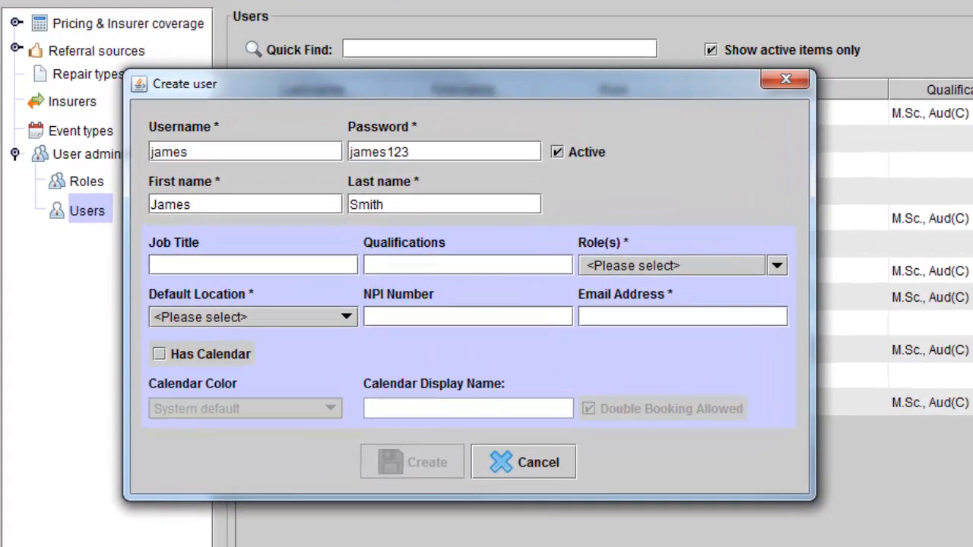
Set job title Accountant and qualification CPA, and assign the Accountant role.
{"action": "type", "text": "Accountan"}
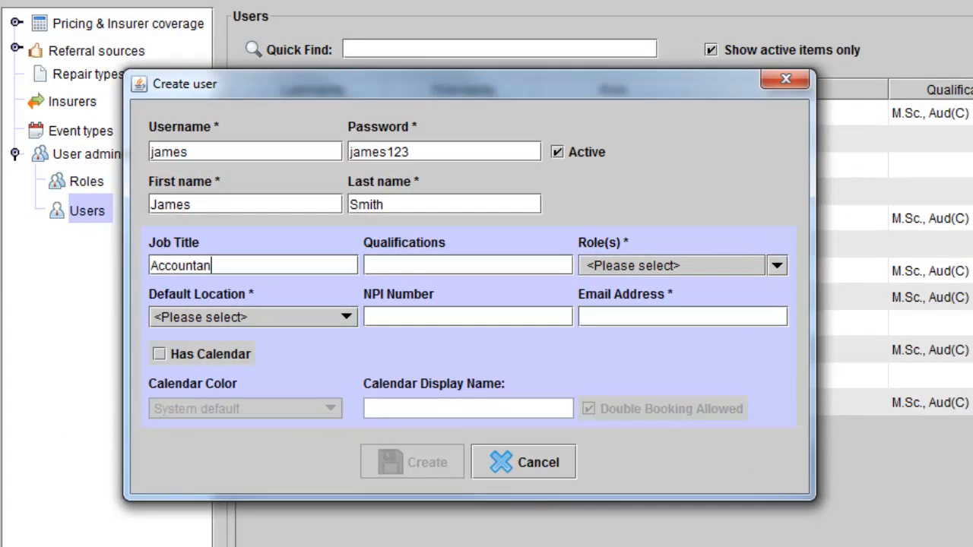
{"action": "type", "text": "t"}
{"action": "key", "text": "Tab"}
{"action": "type", "text": "CPA"}
{"action": "left_click", "coordinate": [776, 265]}
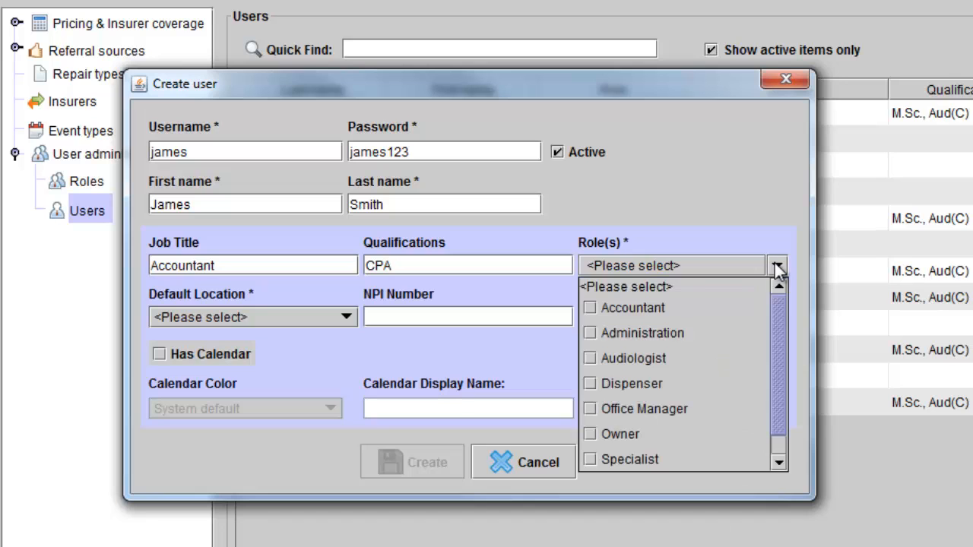
{"action": "left_click", "coordinate": [592, 307]}
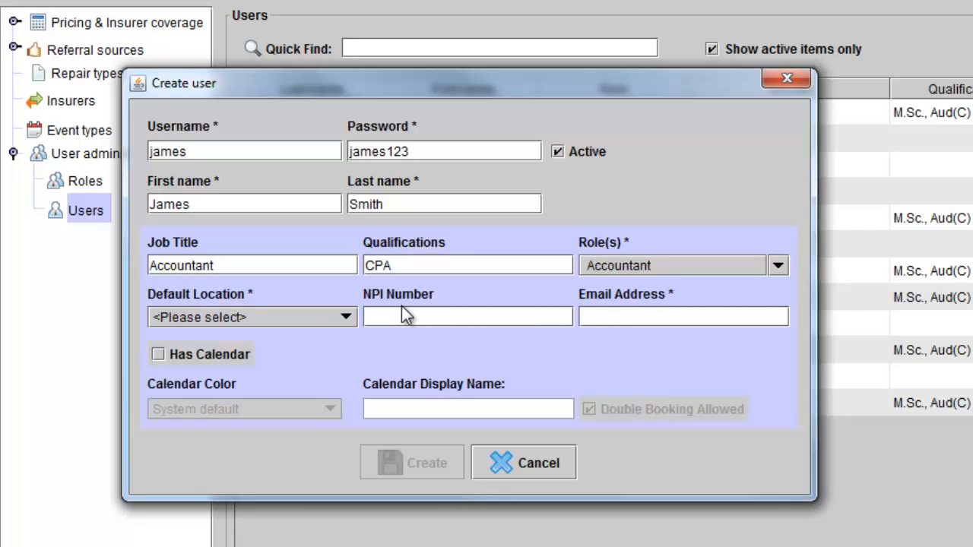
Set the default location to Weatherfield and enter the user's e-mail address.
{"action": "left_click", "coordinate": [344, 317]}
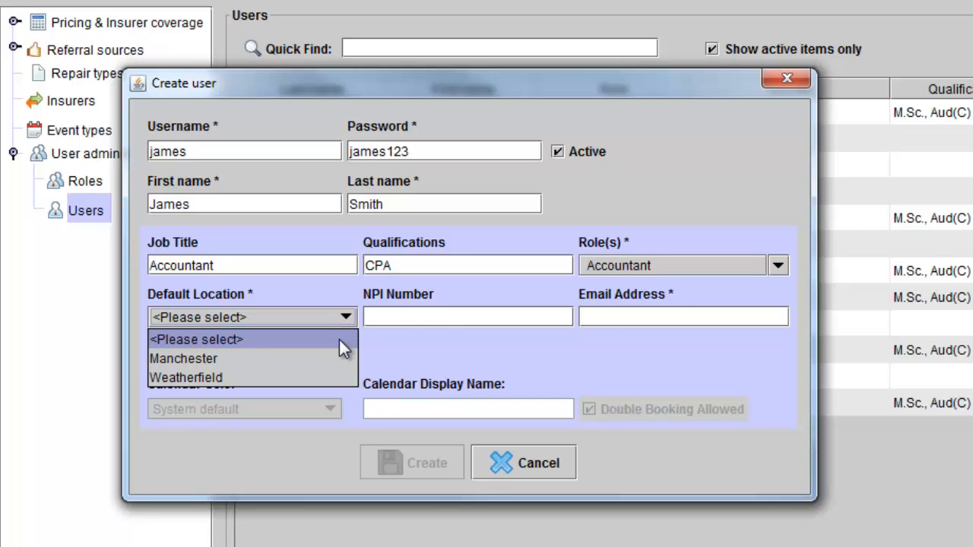
{"action": "left_click", "coordinate": [336, 378]}
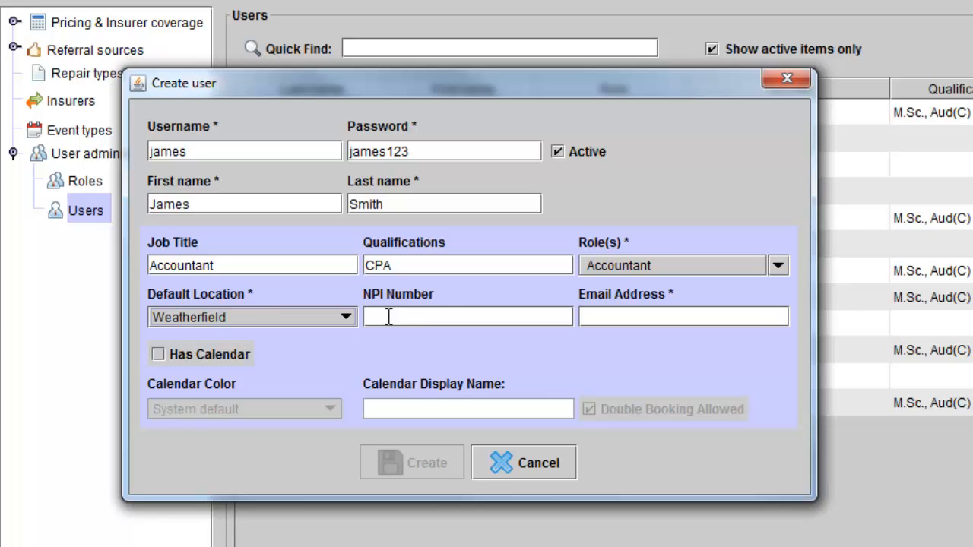
{"action": "left_click", "coordinate": [601, 319]}
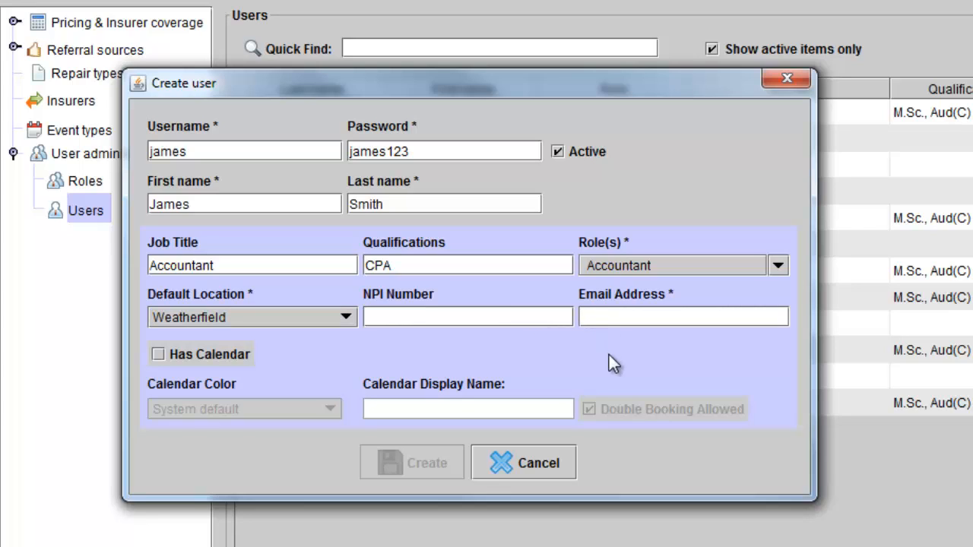
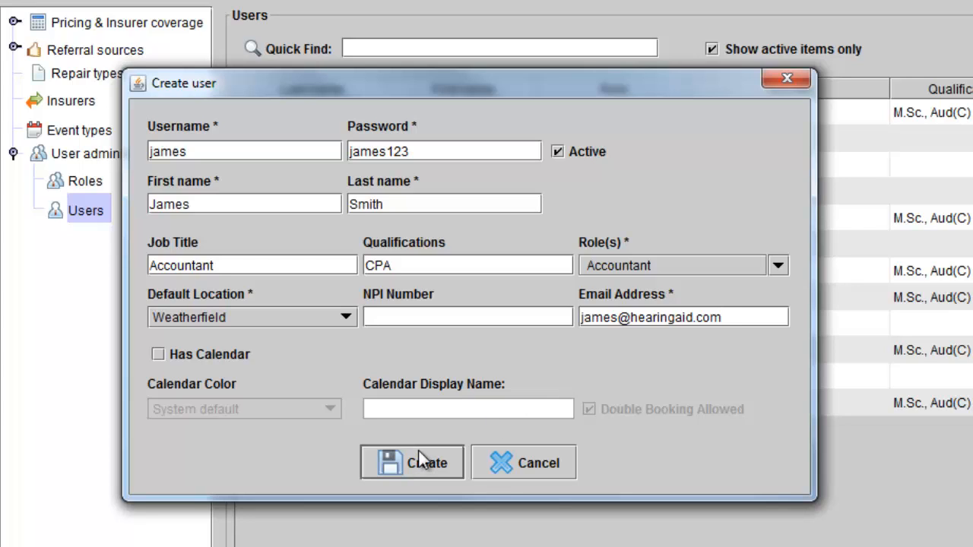
Leave the user without a calendar and create the new user.
{"action": "left_click", "coordinate": [153, 355]}
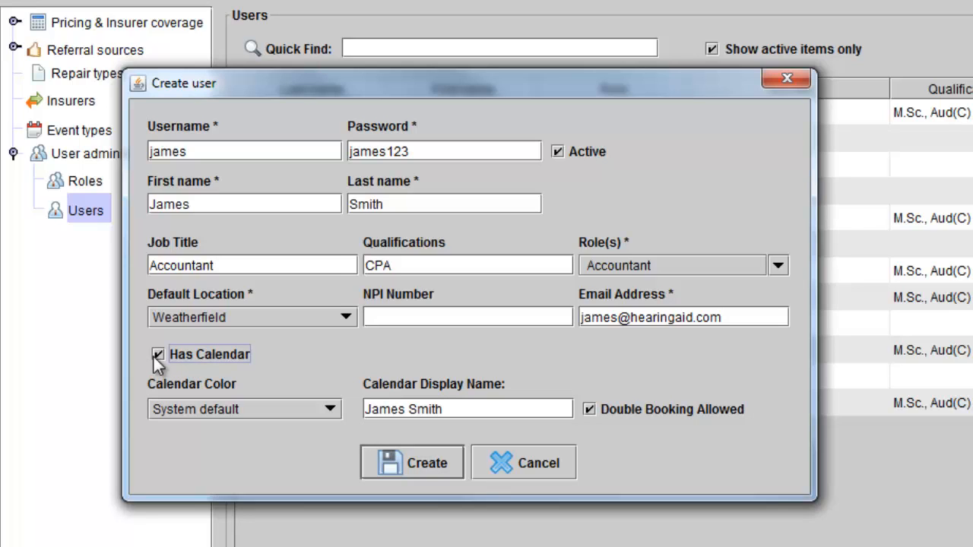
{"action": "left_click", "coordinate": [328, 410]}
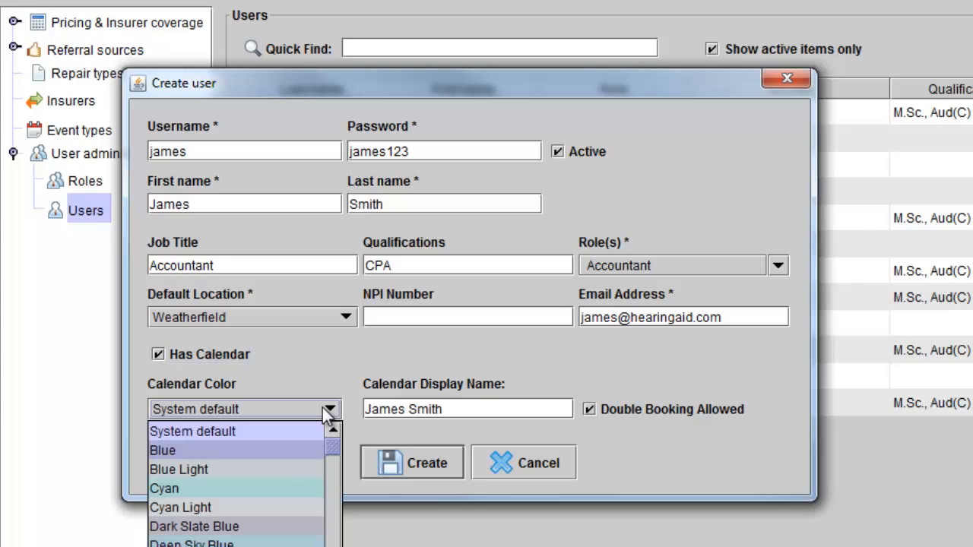
{"action": "left_click", "coordinate": [327, 409]}
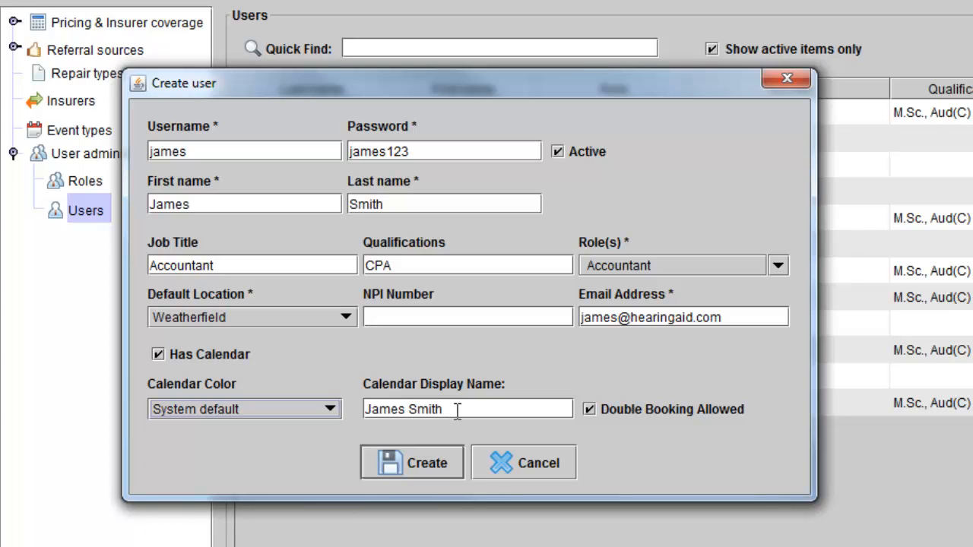
{"action": "left_click", "coordinate": [589, 409]}
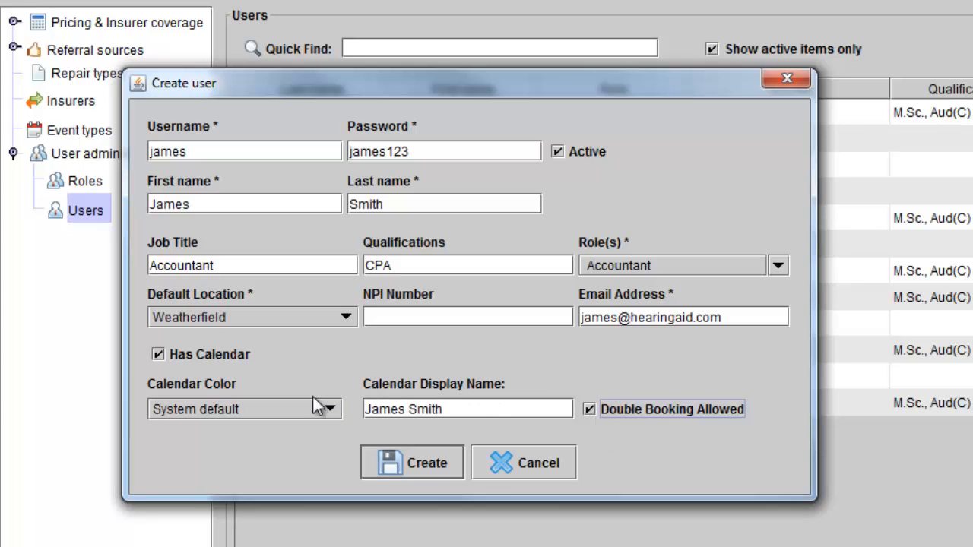
{"action": "left_click", "coordinate": [158, 355]}
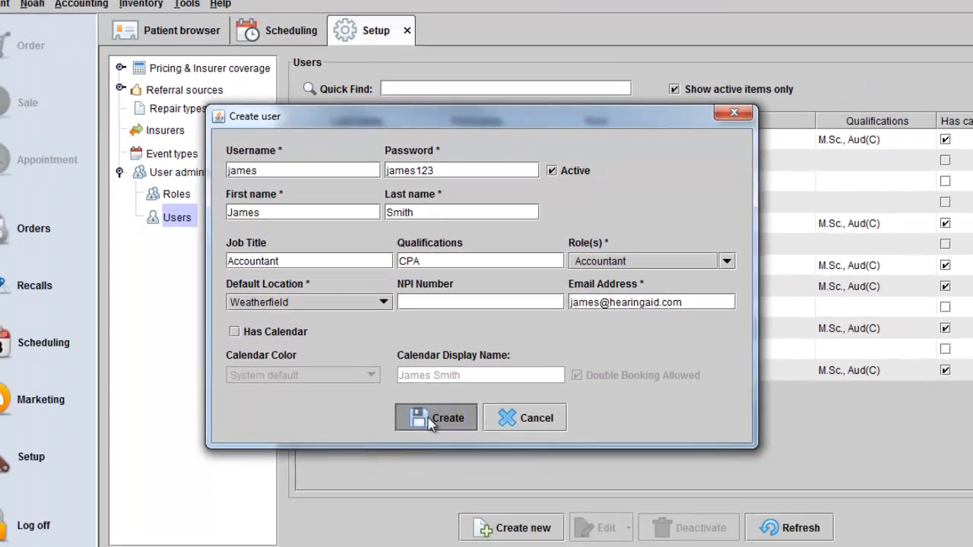
{"action": "left_click", "coordinate": [411, 462]}
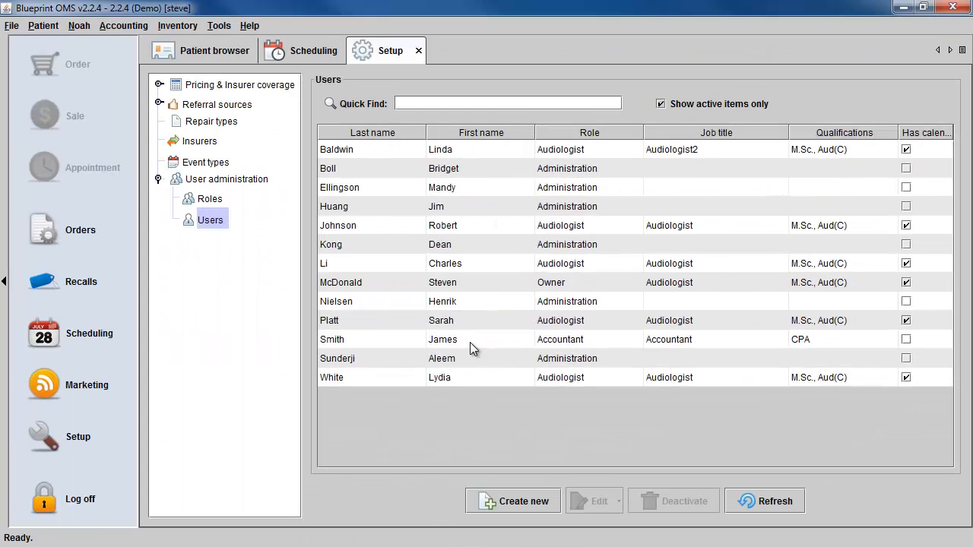
Select the new Accountant user's row in the Users list and open its Edit menu.
{"action": "left_click", "coordinate": [470, 348]}
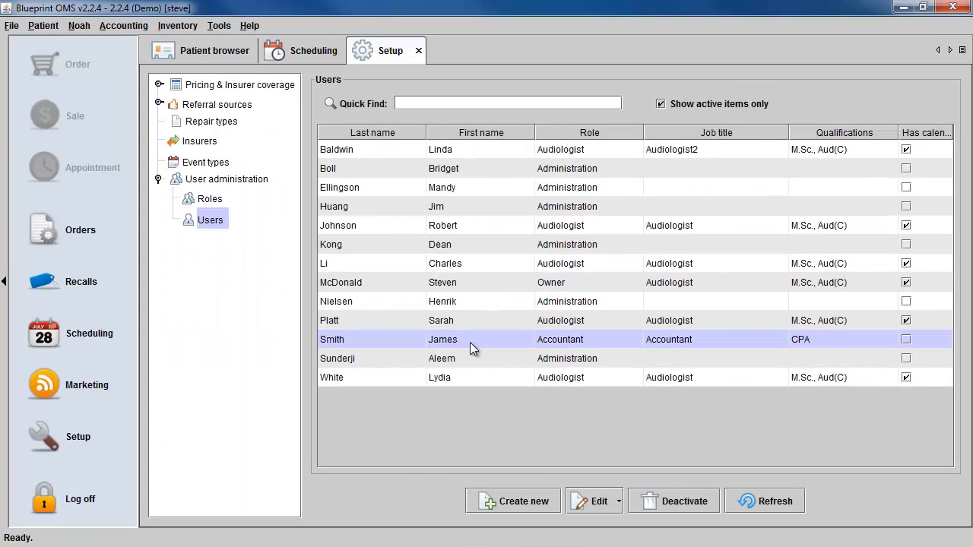
{"action": "left_click", "coordinate": [606, 505]}
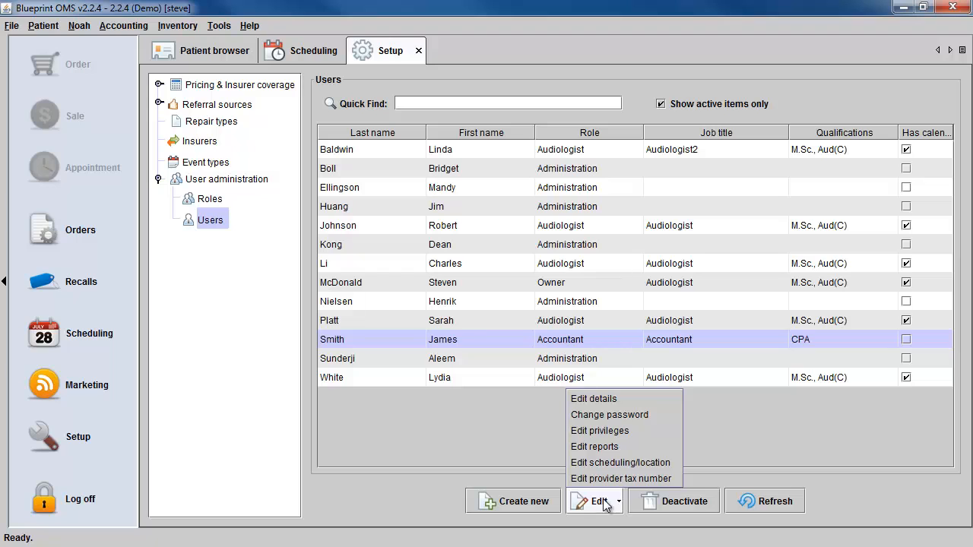
{"action": "left_click", "coordinate": [596, 399]}
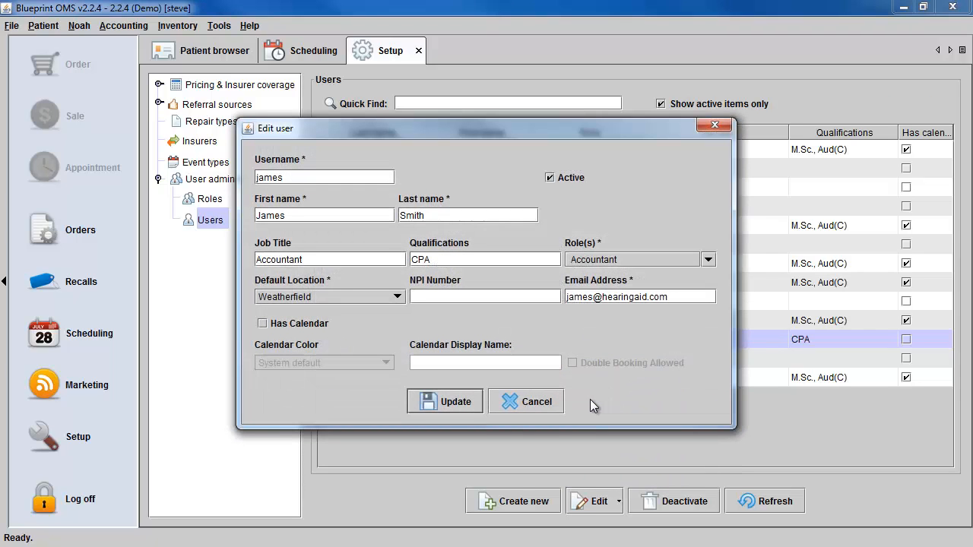
{"action": "left_click", "coordinate": [551, 404]}
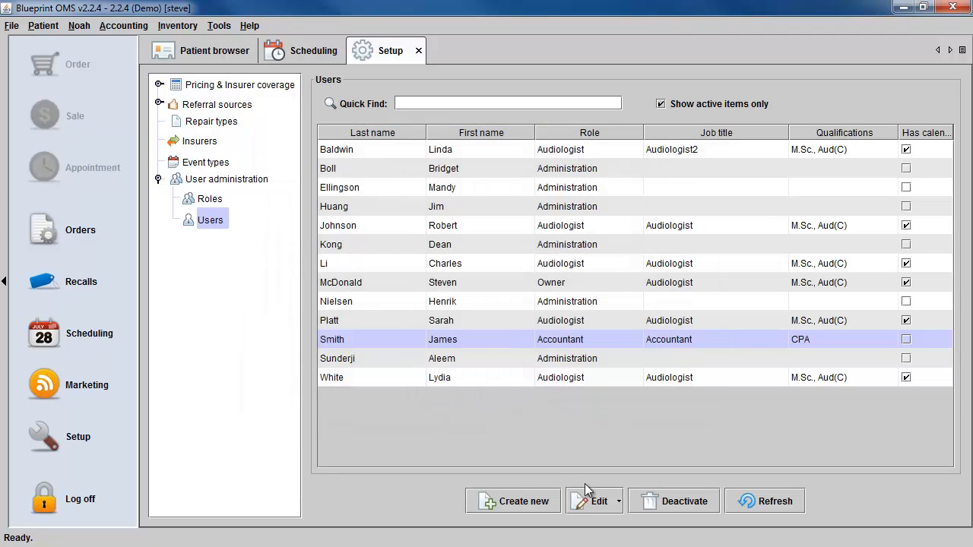
{"action": "left_click", "coordinate": [596, 509]}
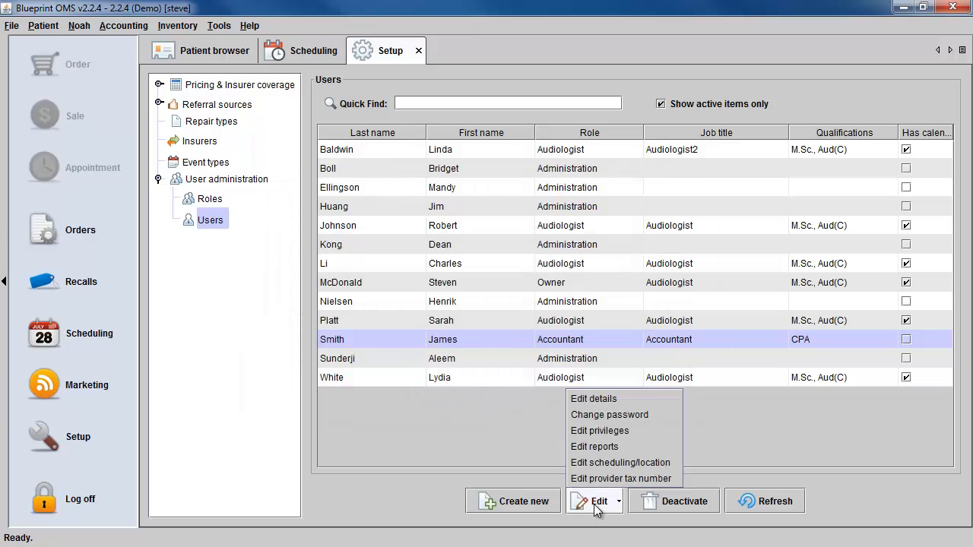
{"action": "left_click", "coordinate": [610, 415]}
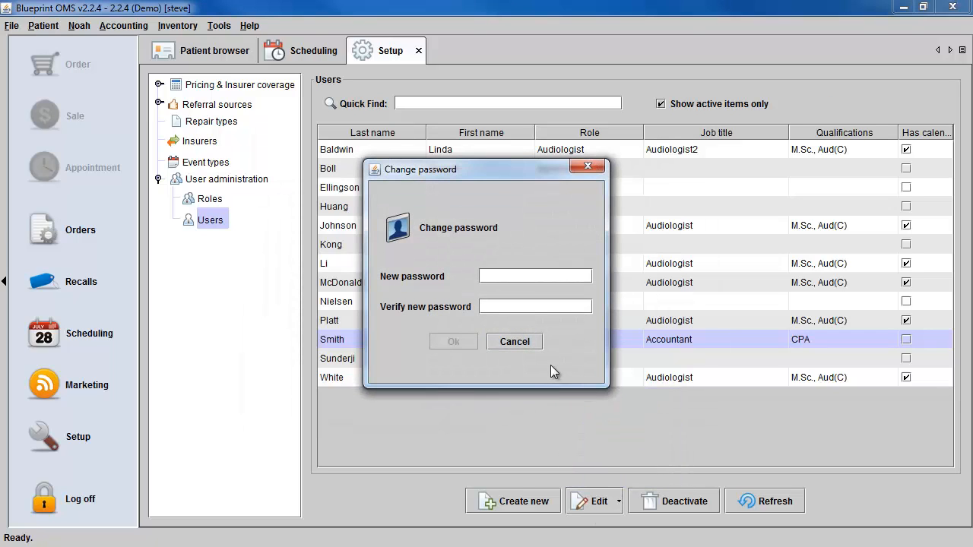
{"action": "left_click", "coordinate": [532, 344]}
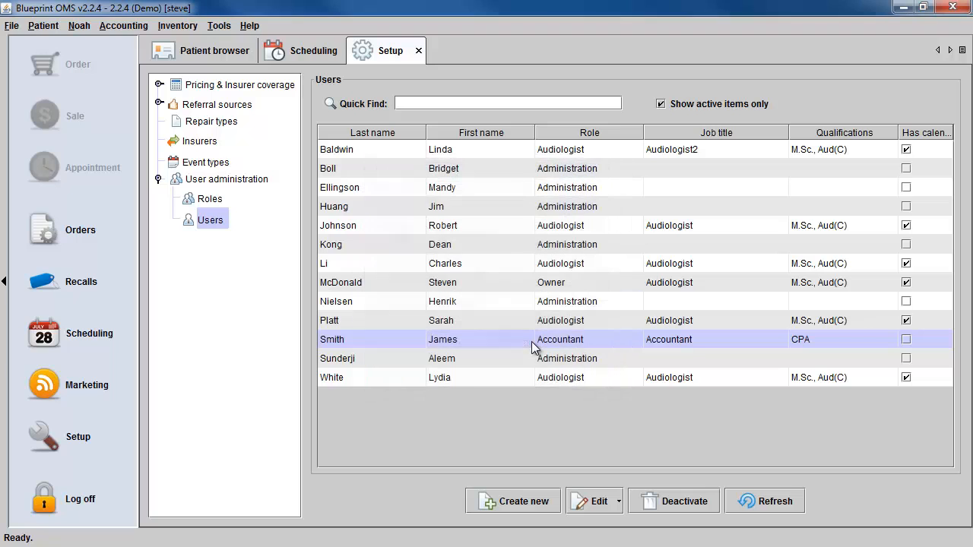
Add the Audiologist role to the user, make all locations the default at login, and save.
{"action": "left_click", "coordinate": [601, 503]}
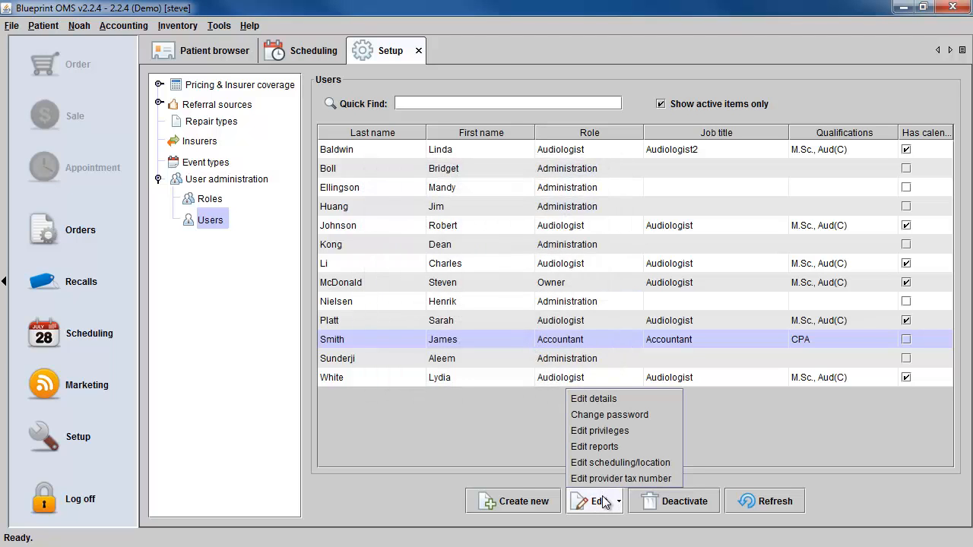
{"action": "left_click", "coordinate": [606, 431]}
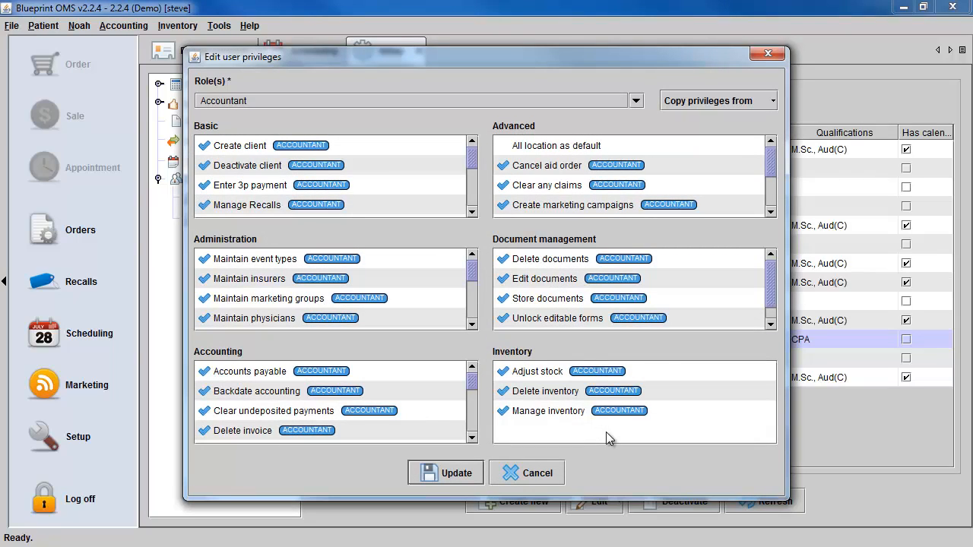
{"action": "left_click", "coordinate": [635, 102]}
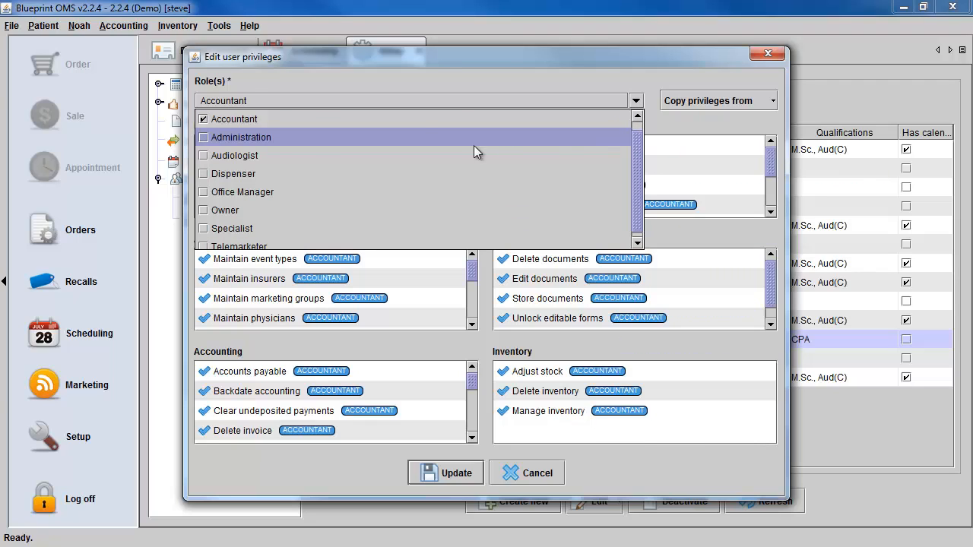
{"action": "left_click", "coordinate": [203, 156]}
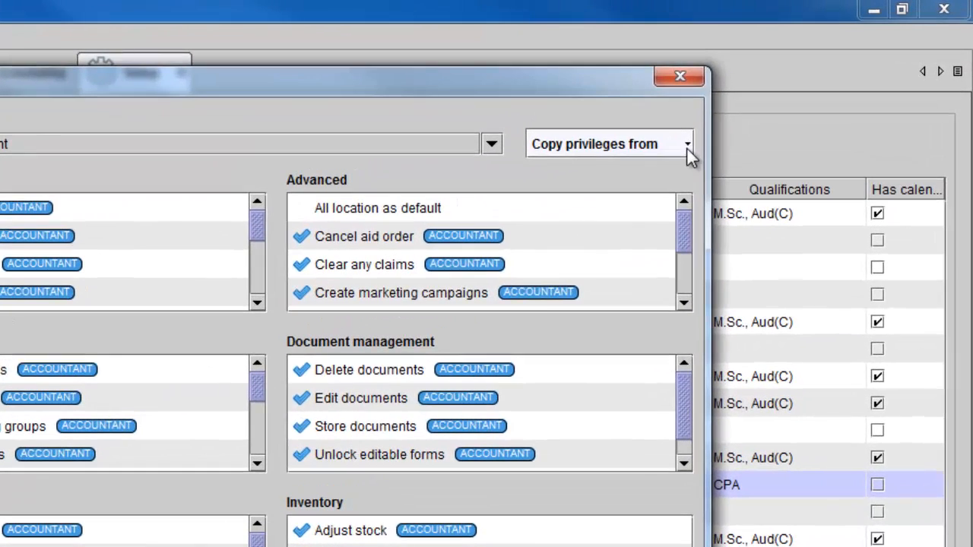
{"action": "left_click", "coordinate": [772, 101]}
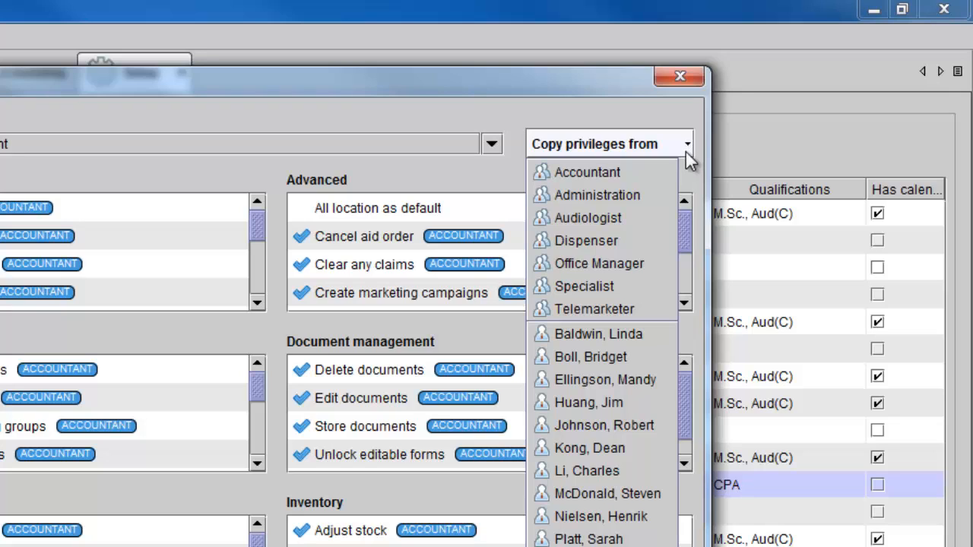
{"action": "left_click", "coordinate": [470, 182]}
{"action": "left_click", "coordinate": [307, 207]}
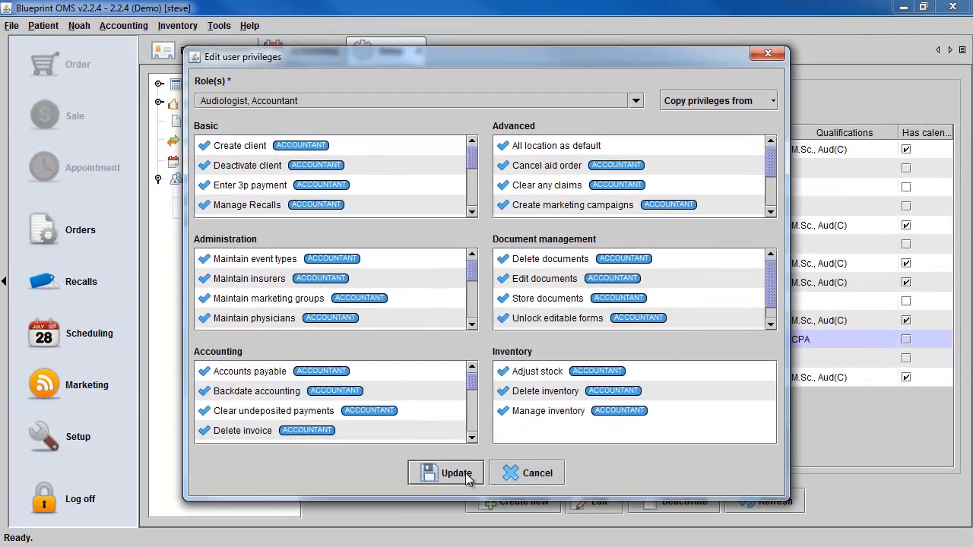
{"action": "left_click", "coordinate": [456, 472]}
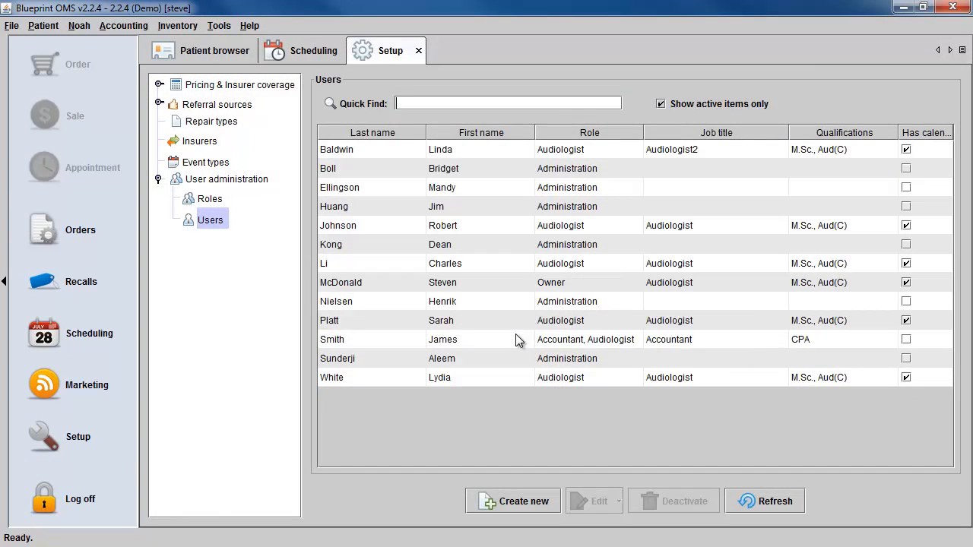
{"action": "left_click", "coordinate": [516, 339]}
{"action": "left_click", "coordinate": [617, 502]}
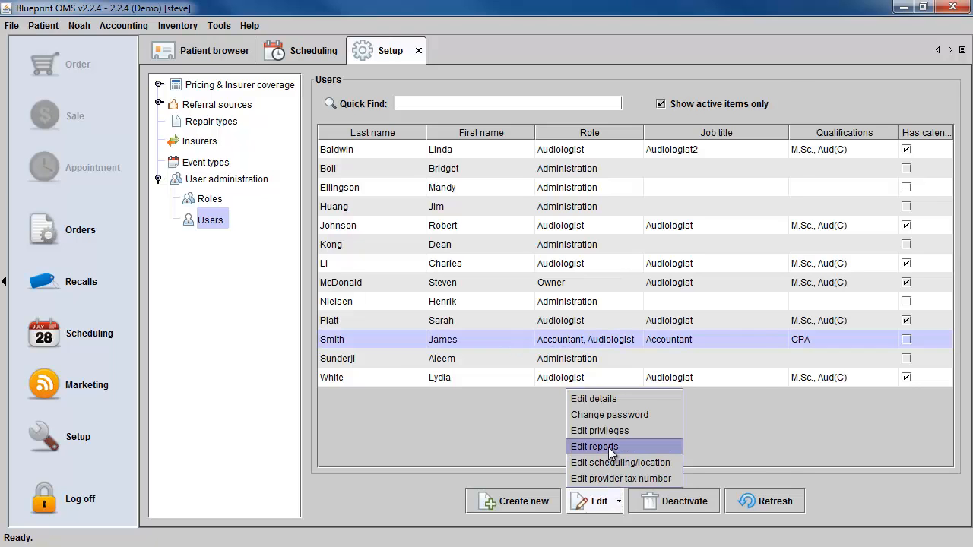
Add the Physician Referrals and Binaural rate reports to the user's report access and save.
{"action": "left_click", "coordinate": [608, 447]}
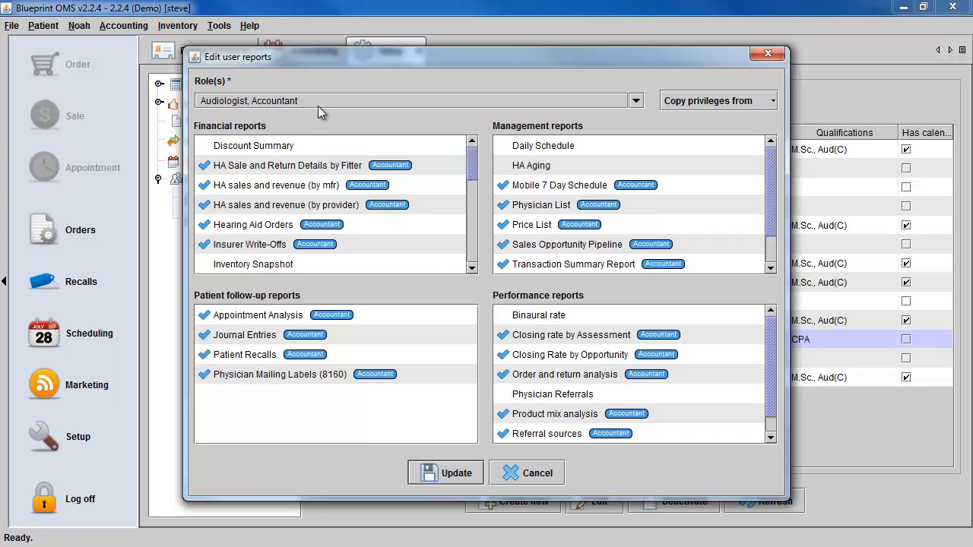
{"action": "left_click", "coordinate": [635, 101]}
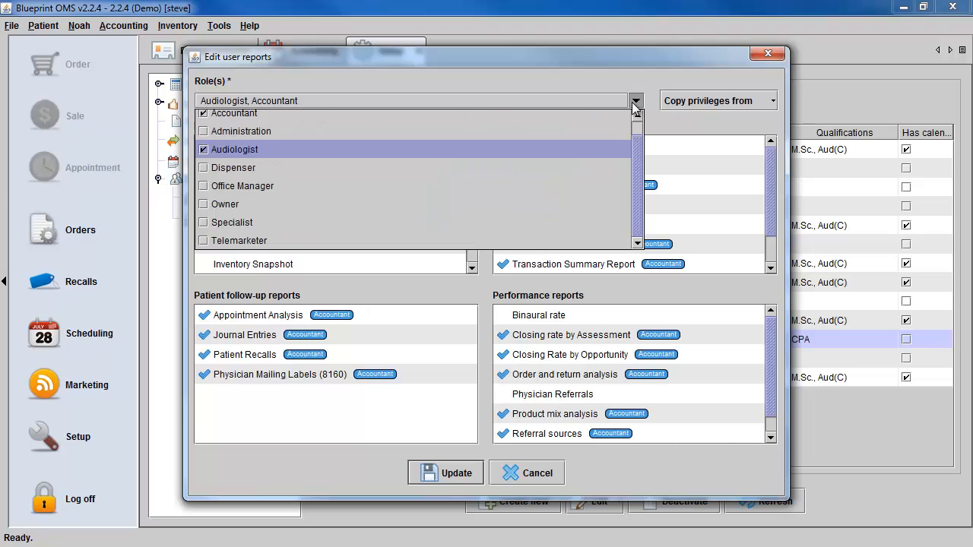
{"action": "left_click", "coordinate": [203, 149]}
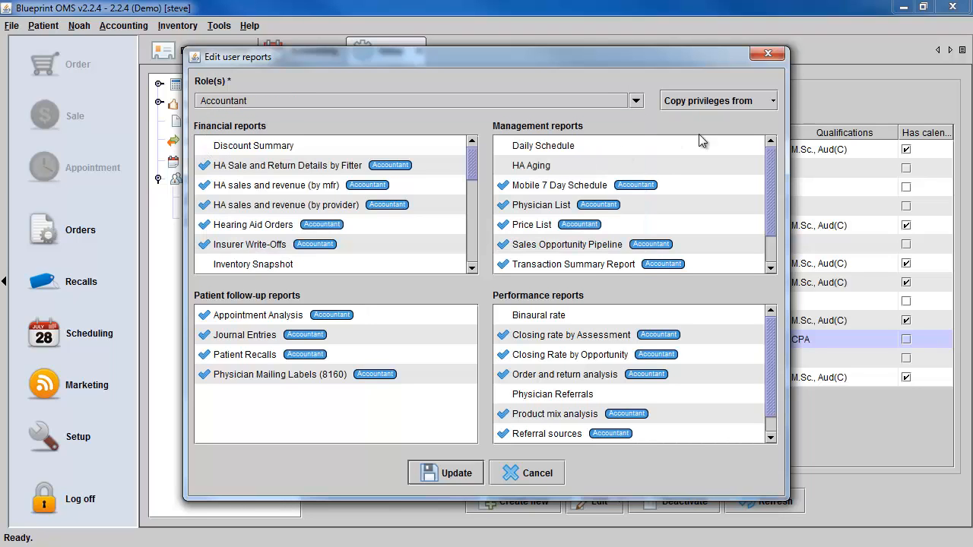
{"action": "left_click", "coordinate": [766, 105]}
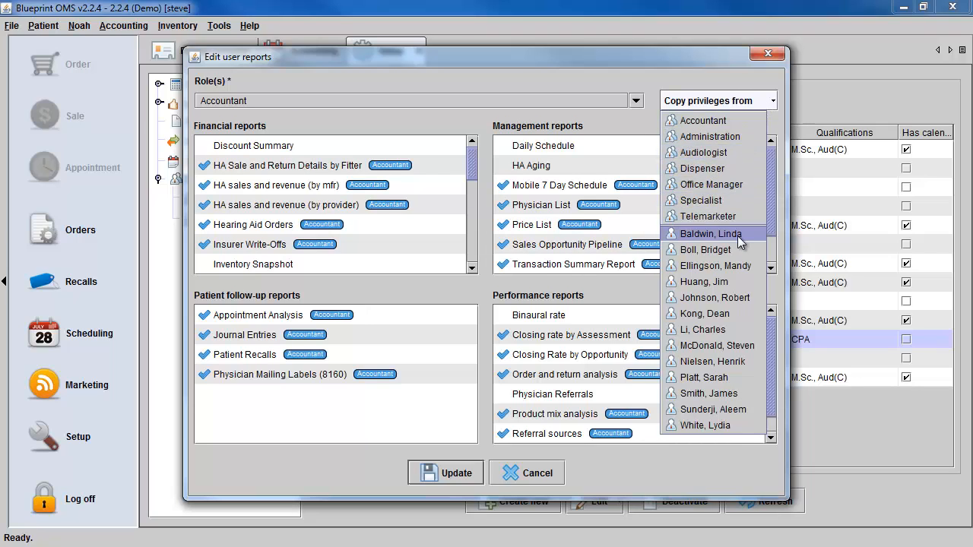
{"action": "left_click", "coordinate": [504, 395]}
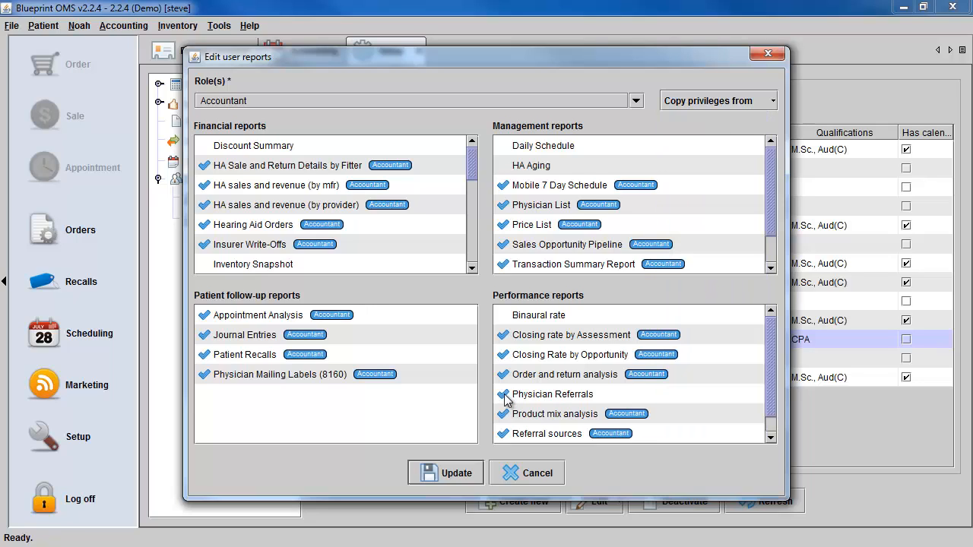
{"action": "left_click", "coordinate": [503, 315]}
{"action": "left_click", "coordinate": [447, 474]}
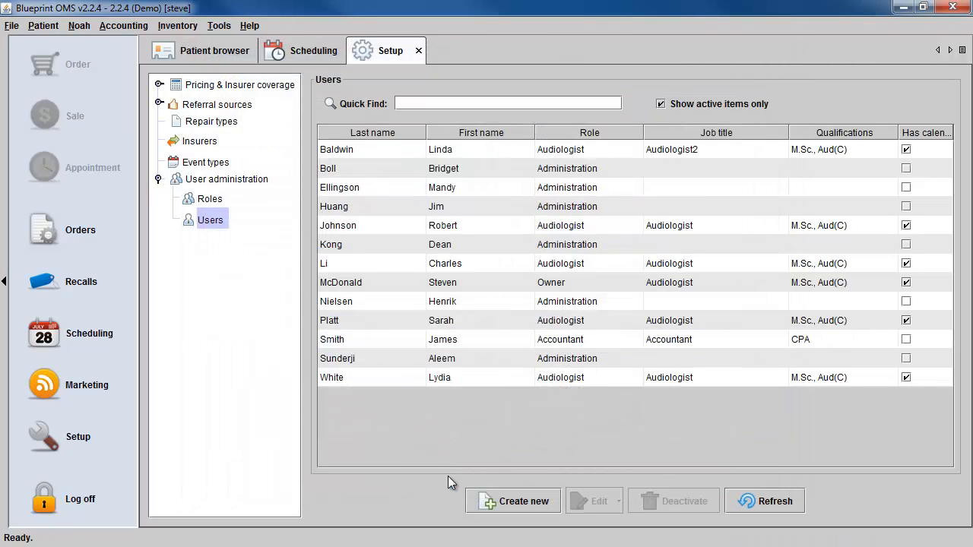
Give the Accountant user access to both the Manchester and Weatherfield locations.
{"action": "left_click", "coordinate": [530, 347]}
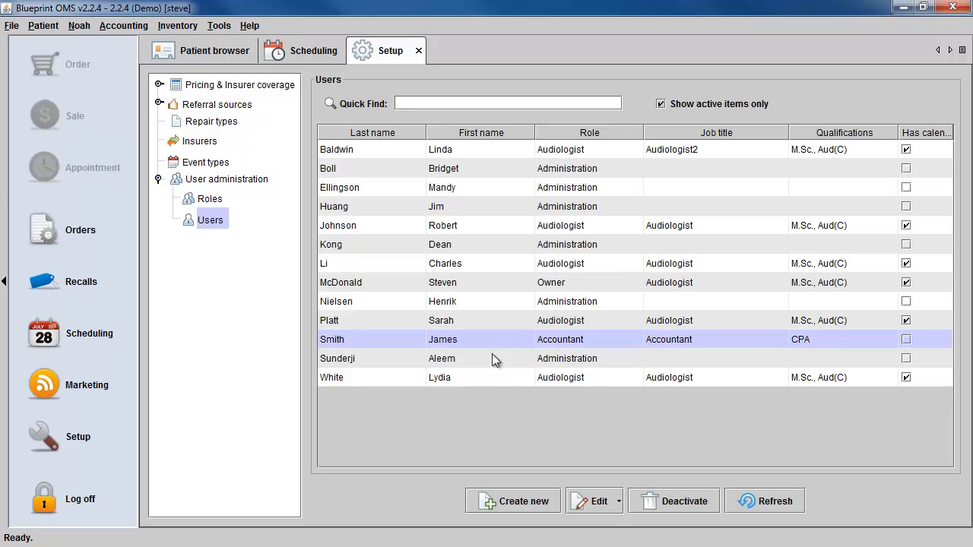
{"action": "left_click", "coordinate": [608, 508]}
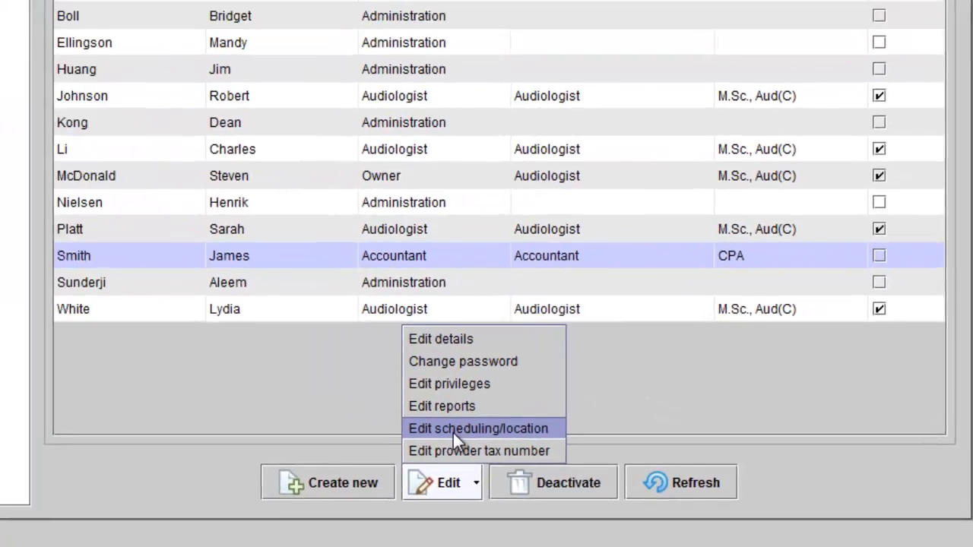
{"action": "left_click", "coordinate": [452, 430]}
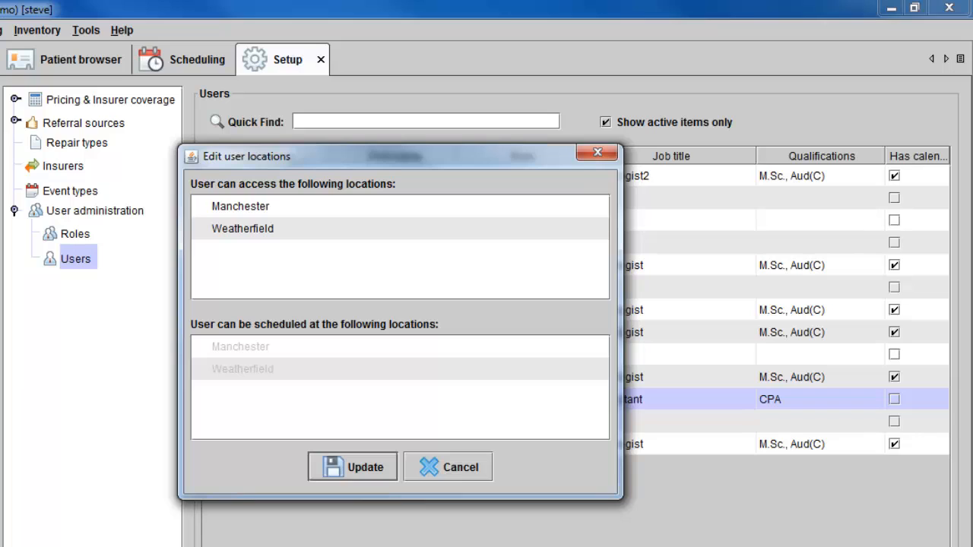
{"action": "left_click", "coordinate": [199, 207]}
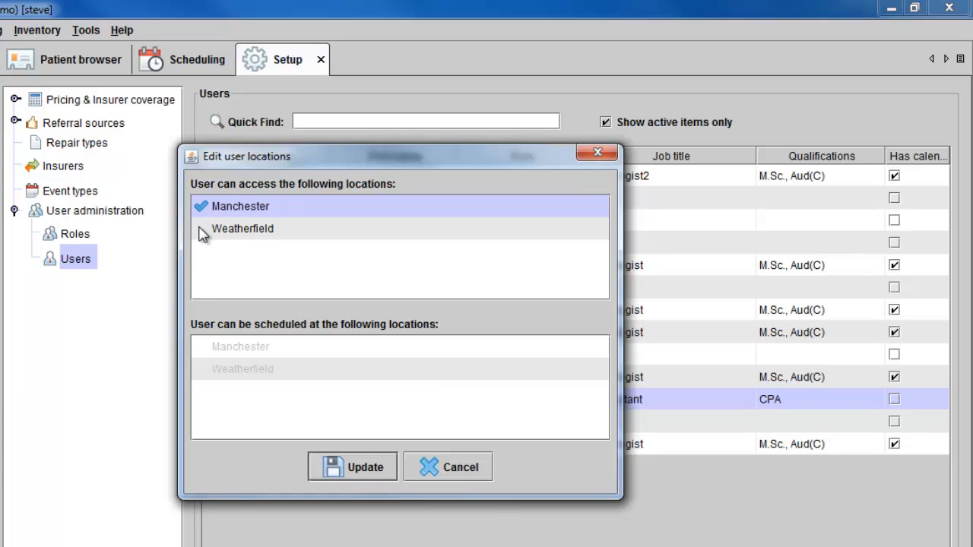
{"action": "left_click", "coordinate": [200, 229]}
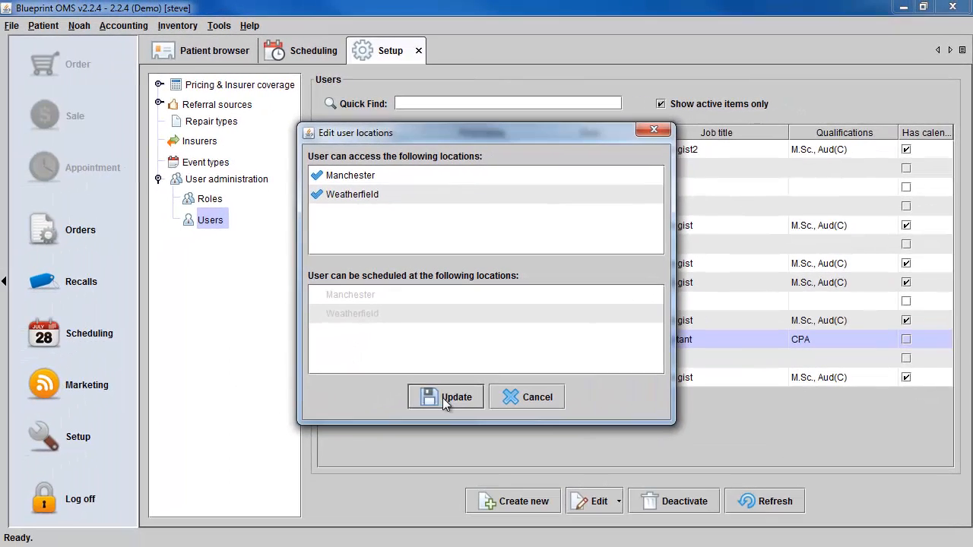
{"action": "left_click", "coordinate": [446, 397]}
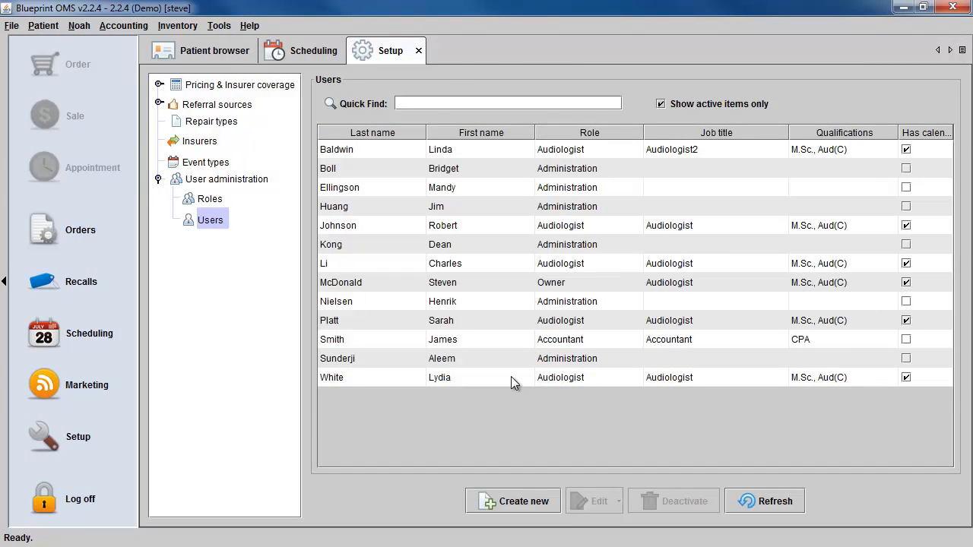
{"action": "left_click", "coordinate": [510, 378]}
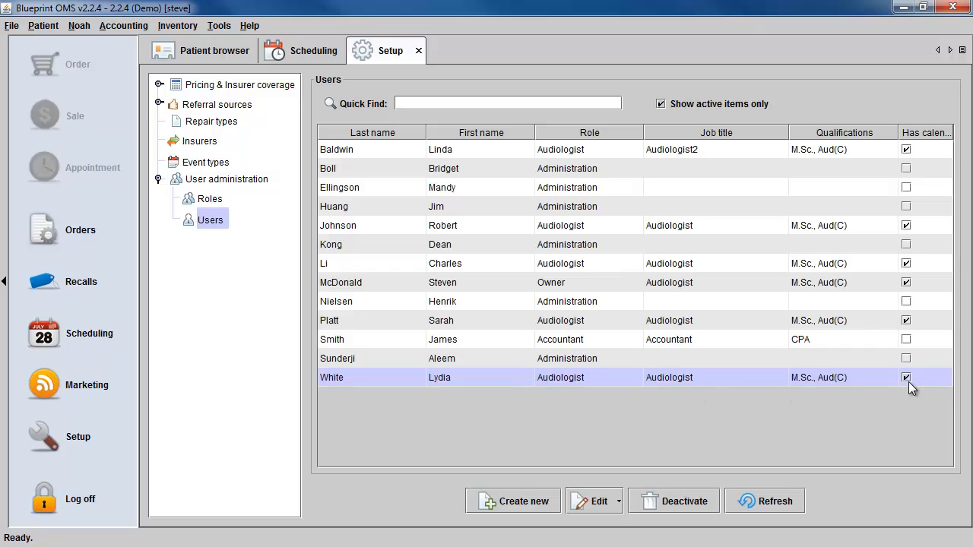
Add Weatherfield to the last audiologist's scheduled locations alongside Manchester.
{"action": "left_click", "coordinate": [619, 501]}
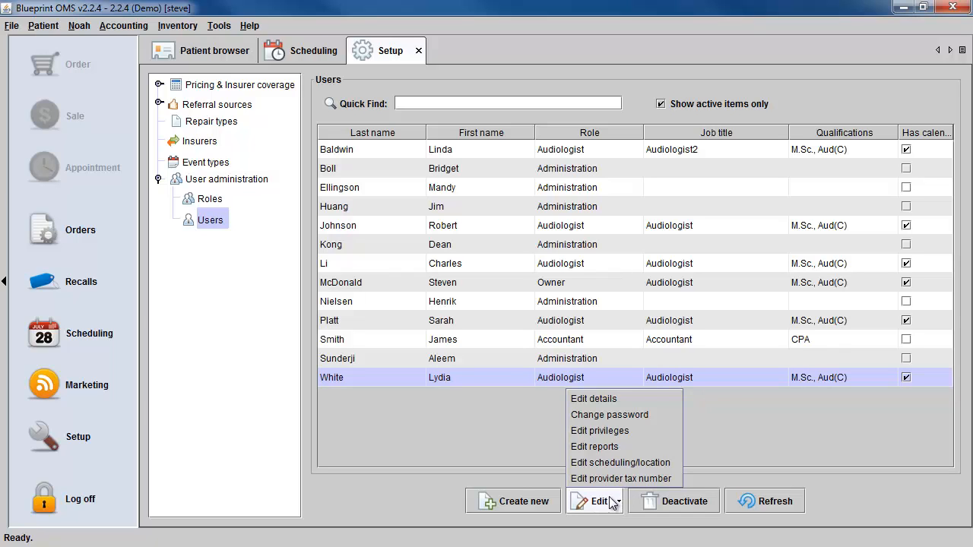
{"action": "left_click", "coordinate": [613, 463]}
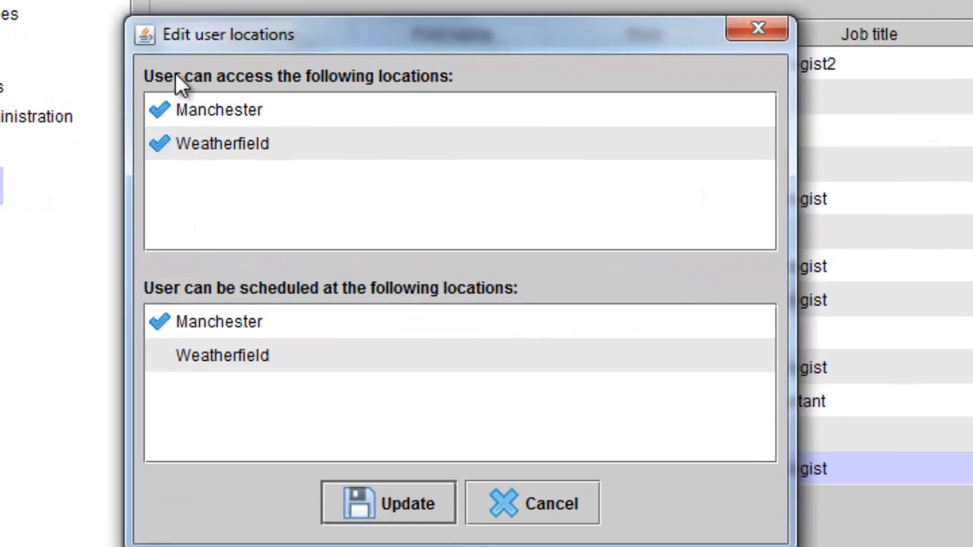
{"action": "left_click", "coordinate": [161, 357]}
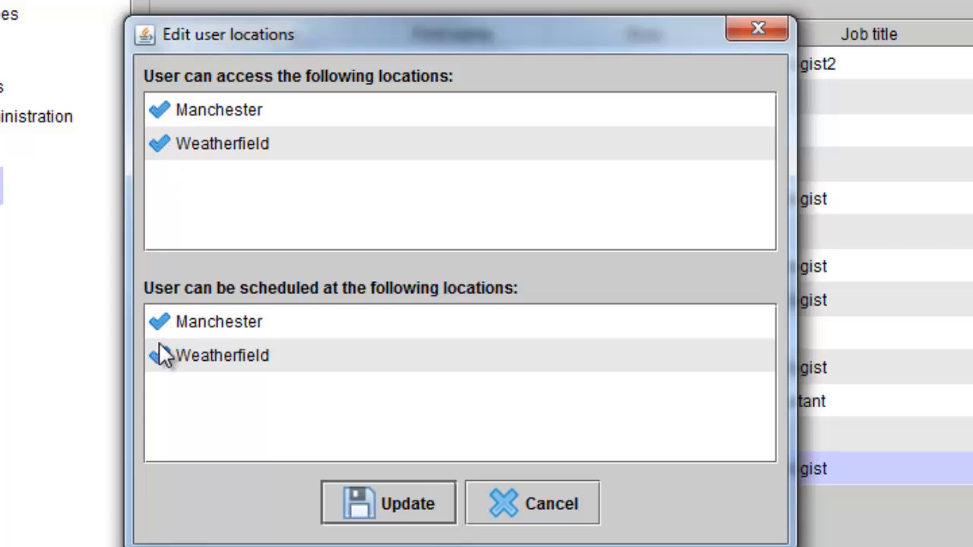
{"action": "left_click", "coordinate": [391, 512]}
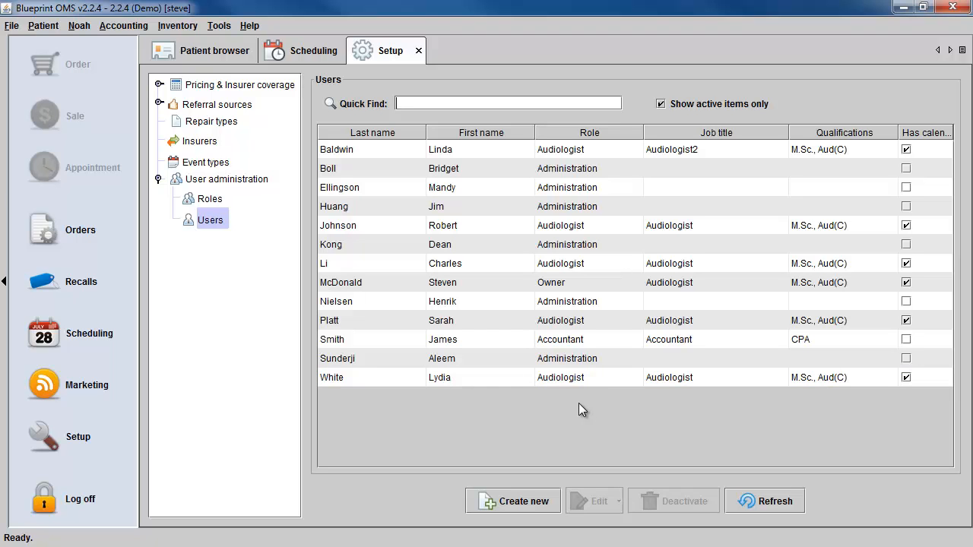
{"action": "left_click", "coordinate": [594, 325]}
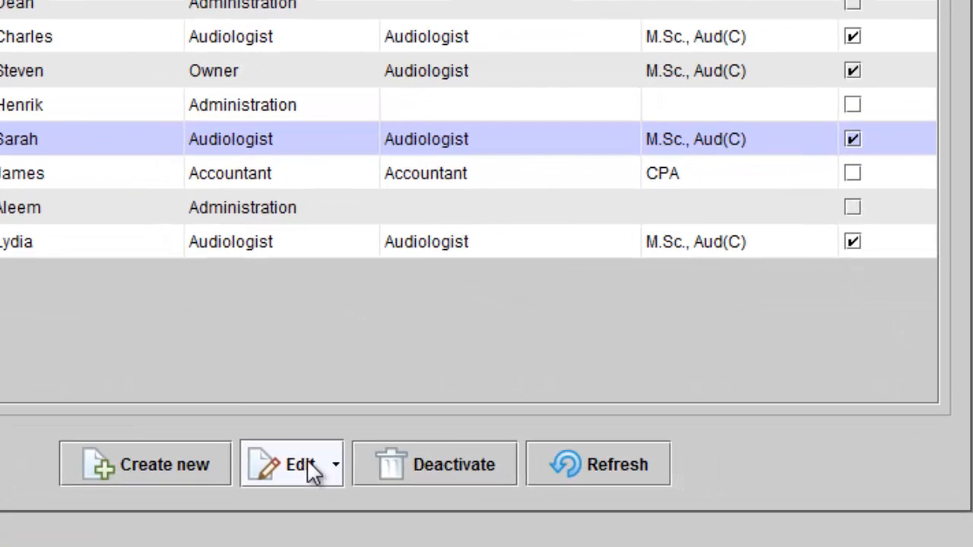
Change the audiologist's Weatherfield provider tax ID type to SSN, leaving Manchester as EIN.
{"action": "left_click", "coordinate": [313, 473]}
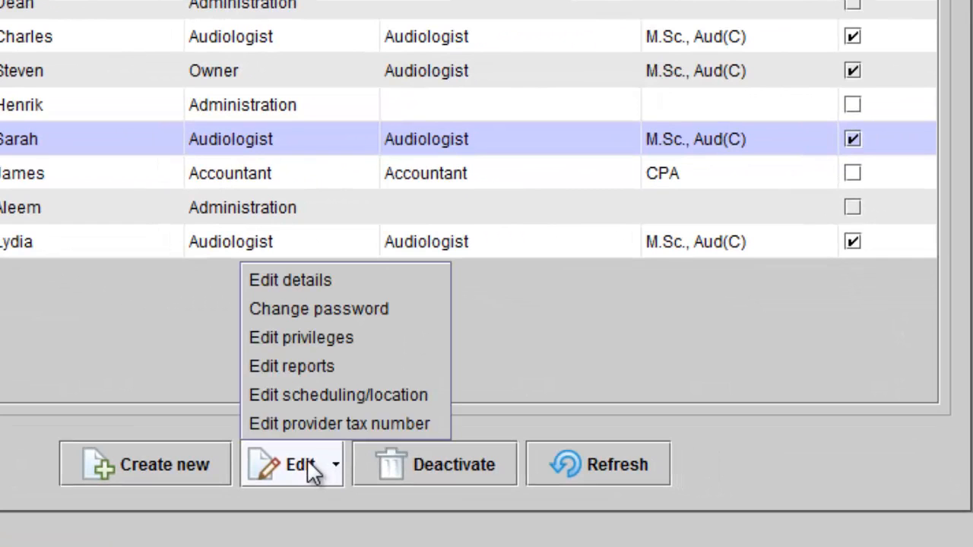
{"action": "left_click", "coordinate": [308, 424]}
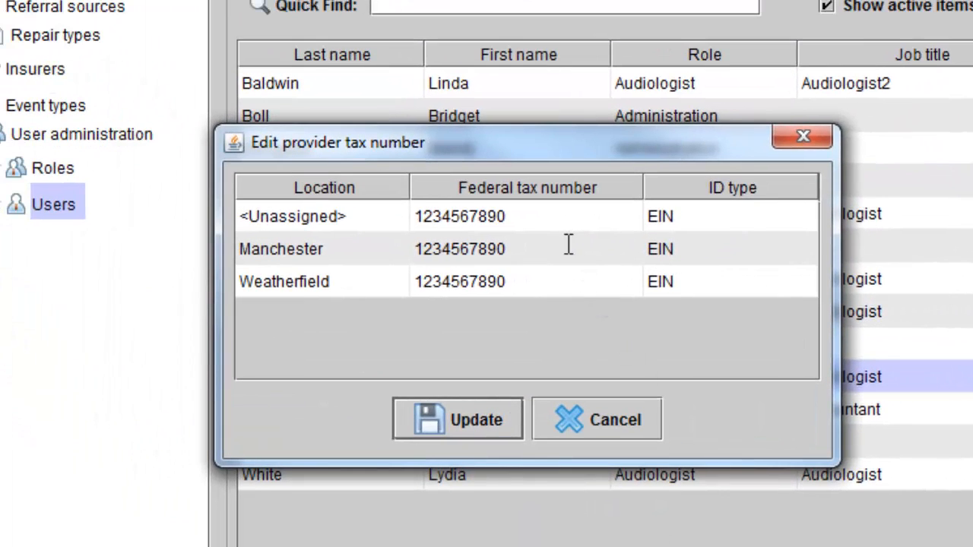
{"action": "double_click", "coordinate": [569, 247]}
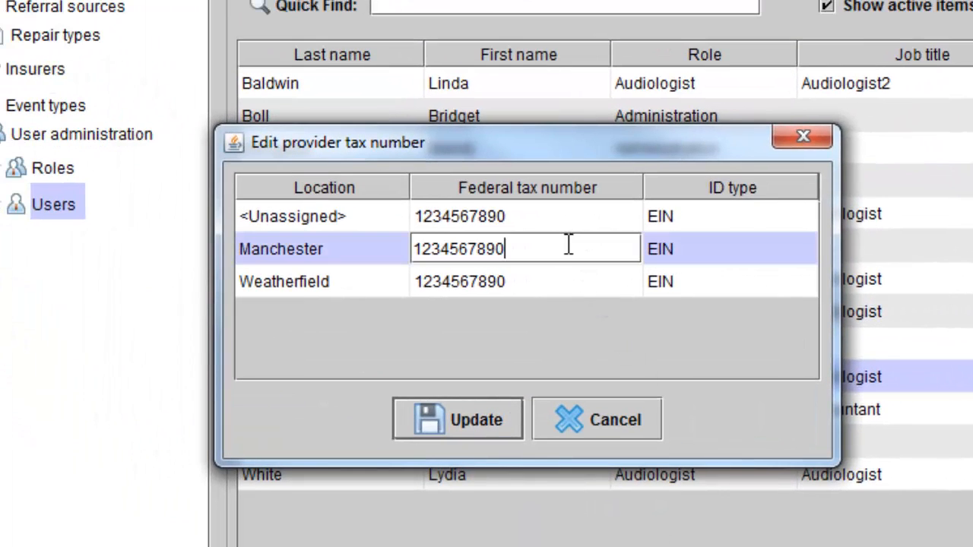
{"action": "double_click", "coordinate": [569, 281]}
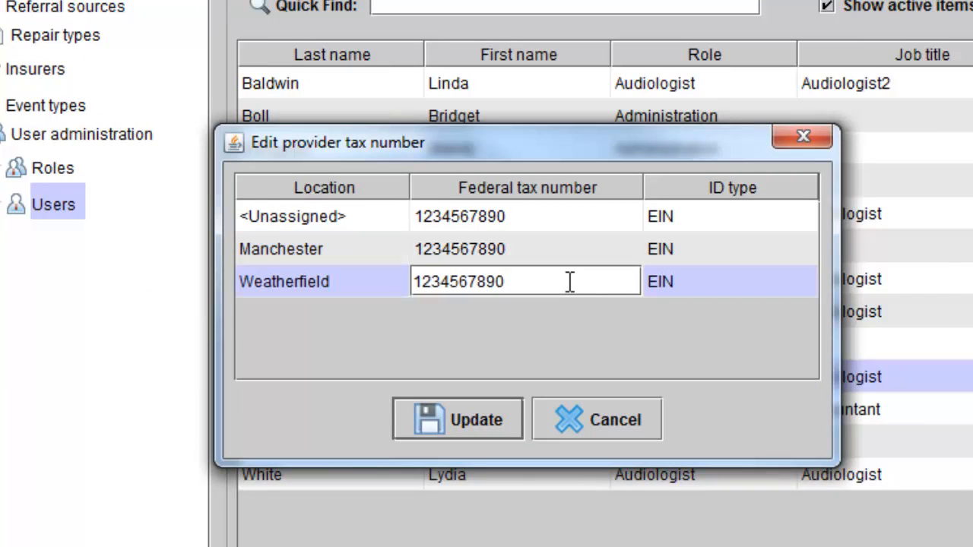
{"action": "left_click", "coordinate": [720, 248]}
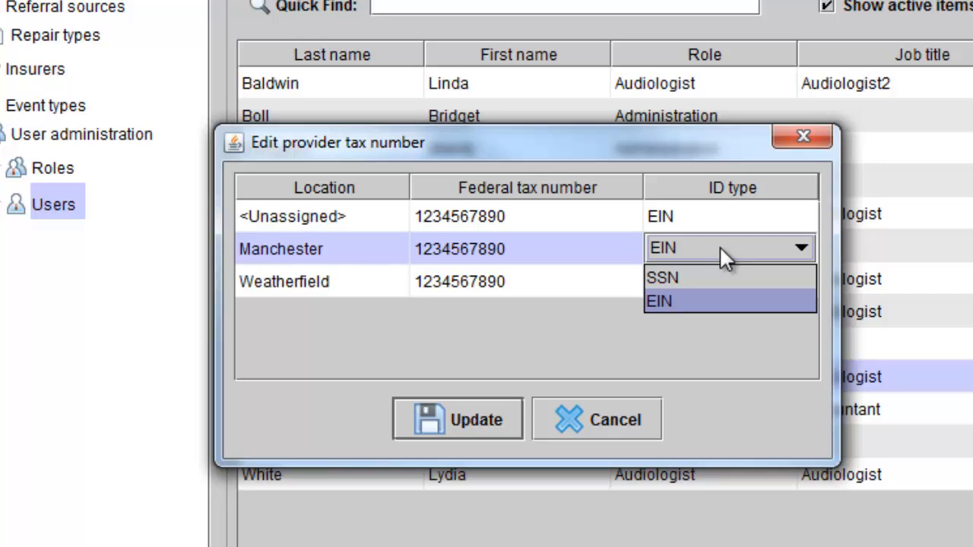
{"action": "left_click", "coordinate": [718, 281]}
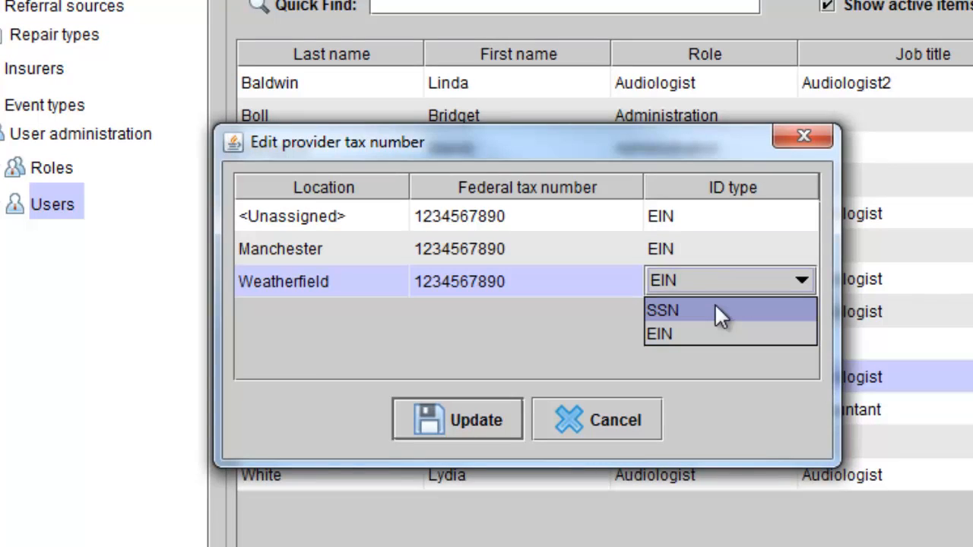
{"action": "left_click", "coordinate": [715, 305]}
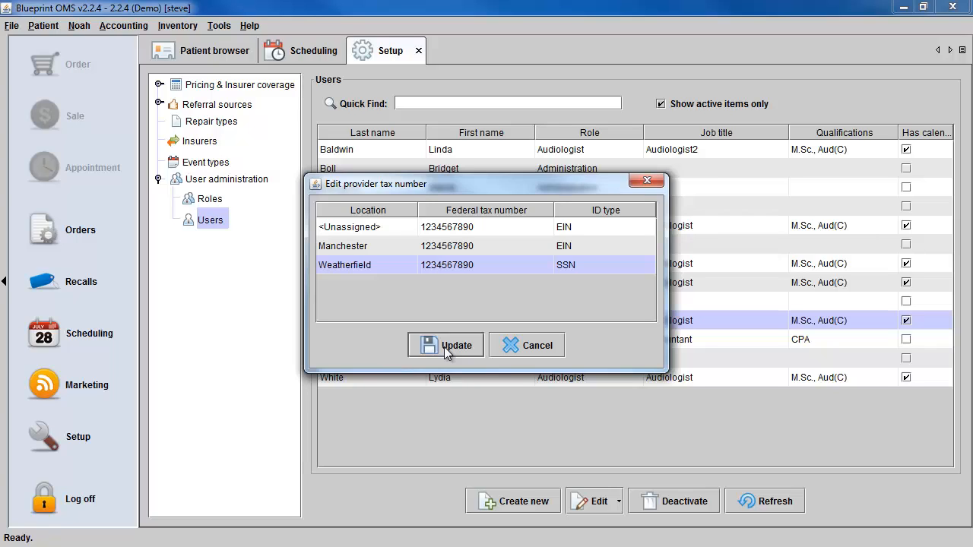
{"action": "left_click", "coordinate": [444, 346]}
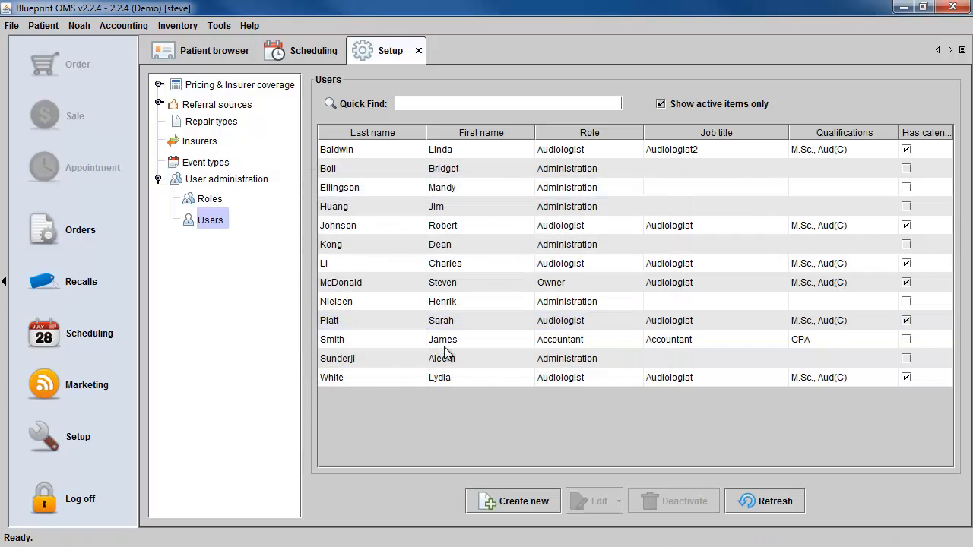
Deactivate the Accountant user and confirm.
{"action": "left_click", "coordinate": [488, 338]}
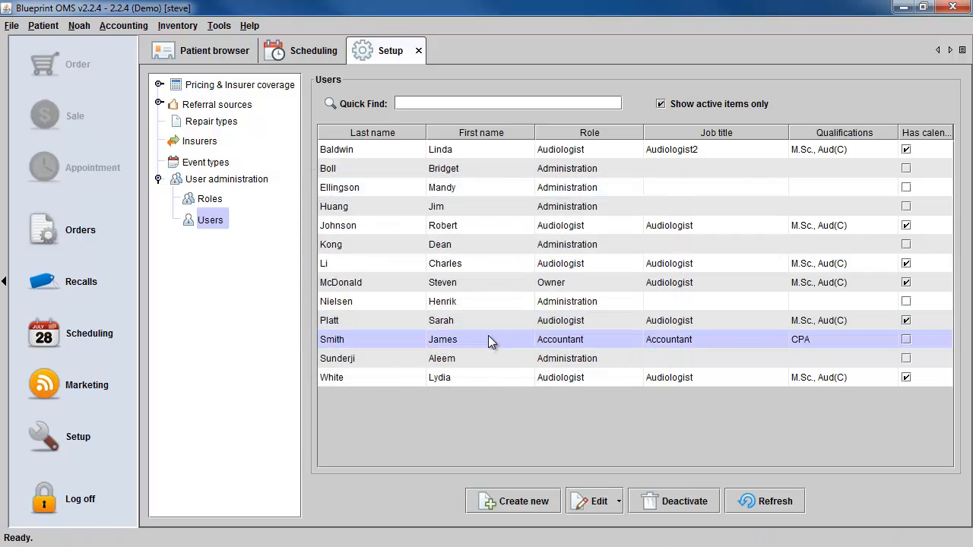
{"action": "left_click", "coordinate": [690, 501]}
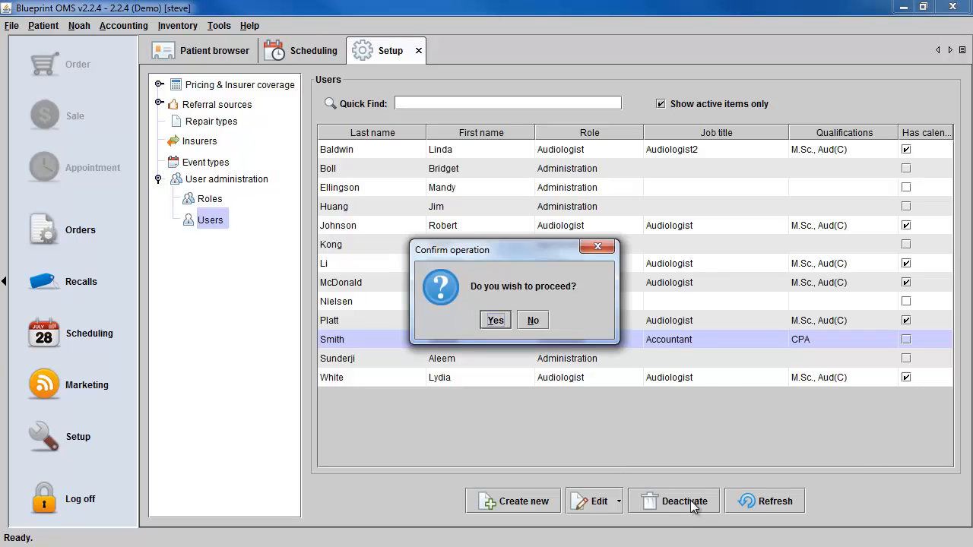
{"action": "left_click", "coordinate": [495, 321]}
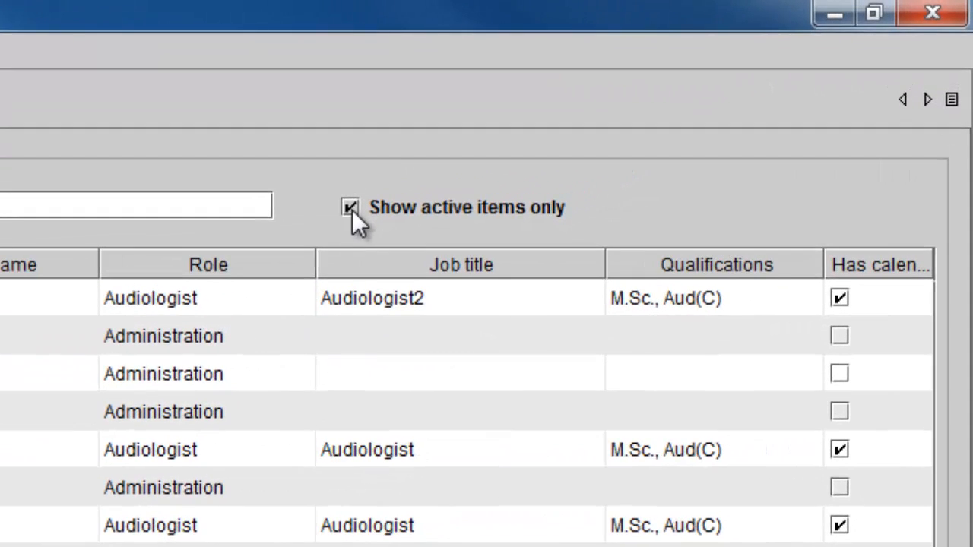
Reactivate the inactive Accountant user, then filter the list back to active users only.
{"action": "left_click", "coordinate": [374, 203]}
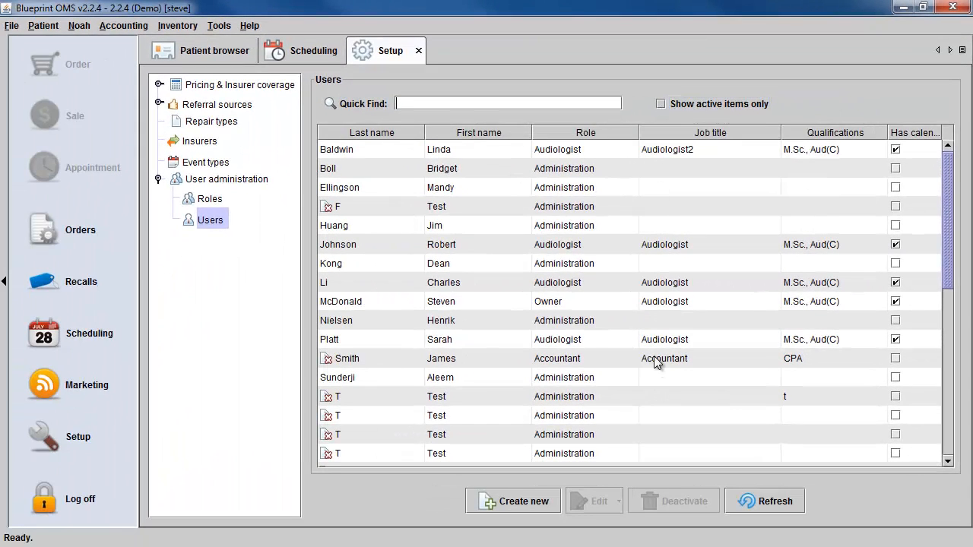
{"action": "left_click", "coordinate": [659, 362]}
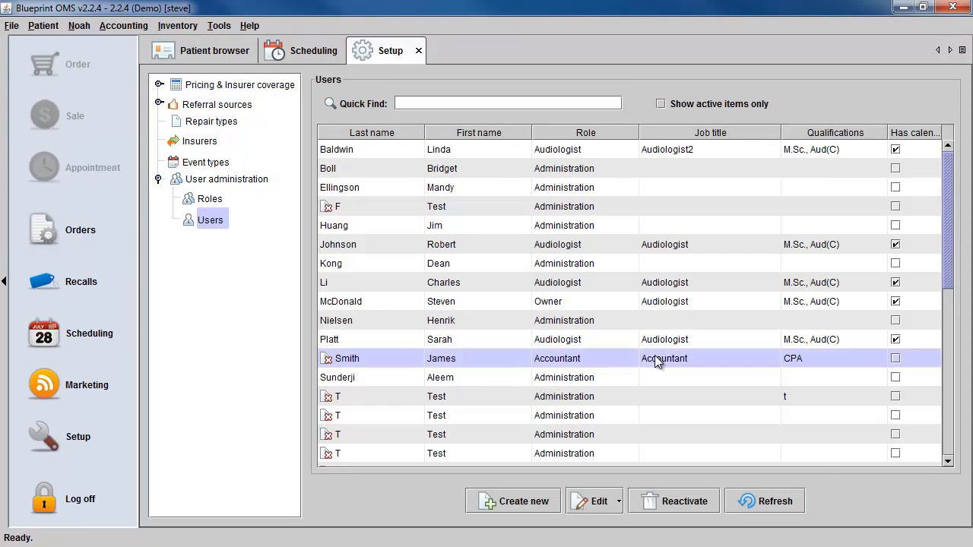
{"action": "left_click", "coordinate": [675, 497]}
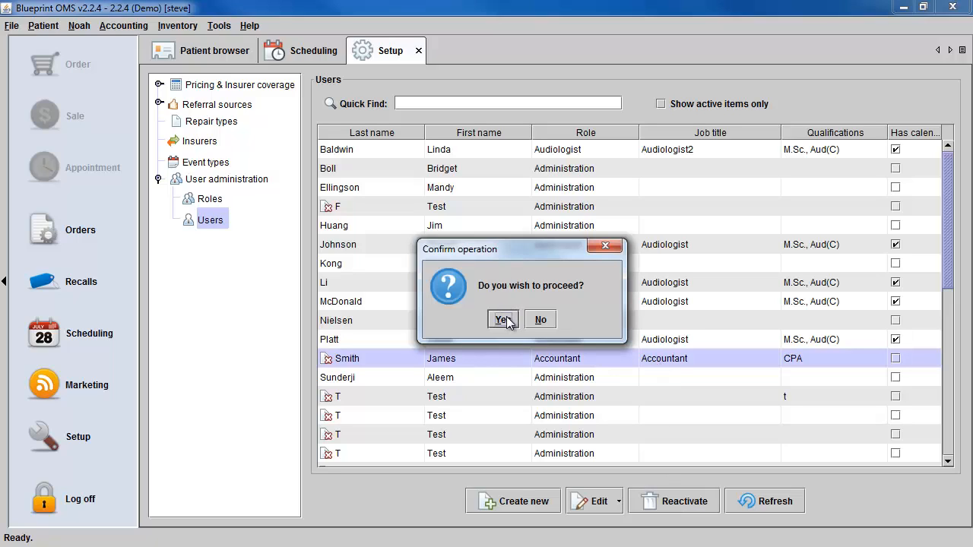
{"action": "left_click", "coordinate": [503, 320]}
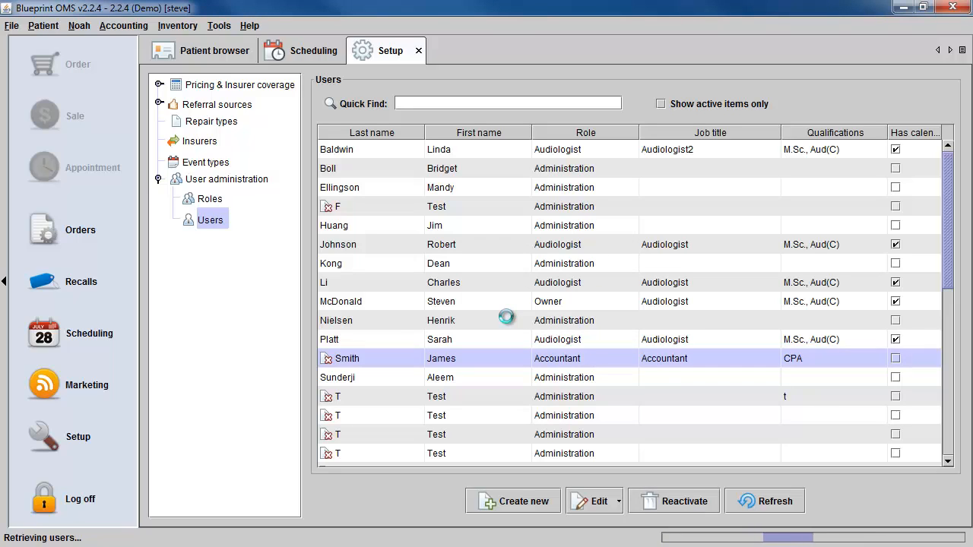
{"action": "left_click", "coordinate": [661, 104]}
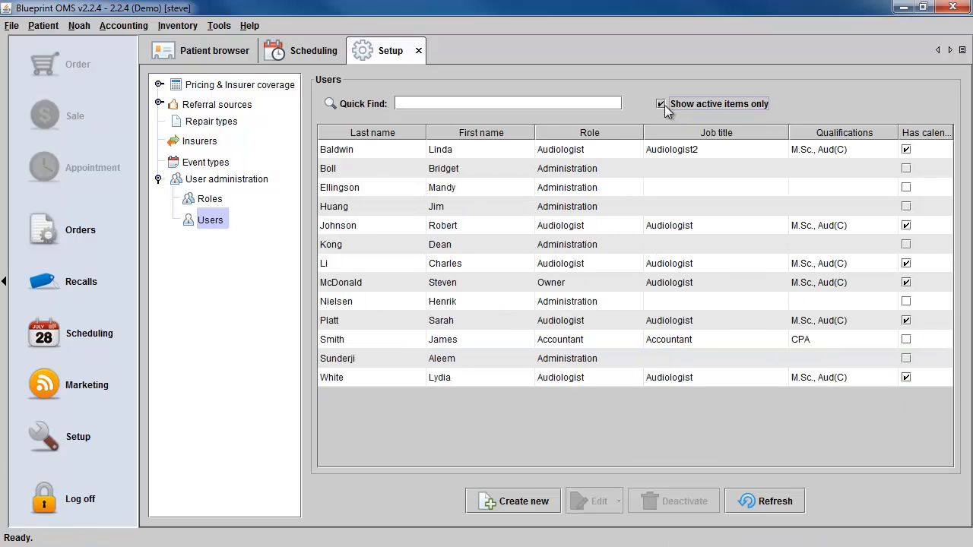